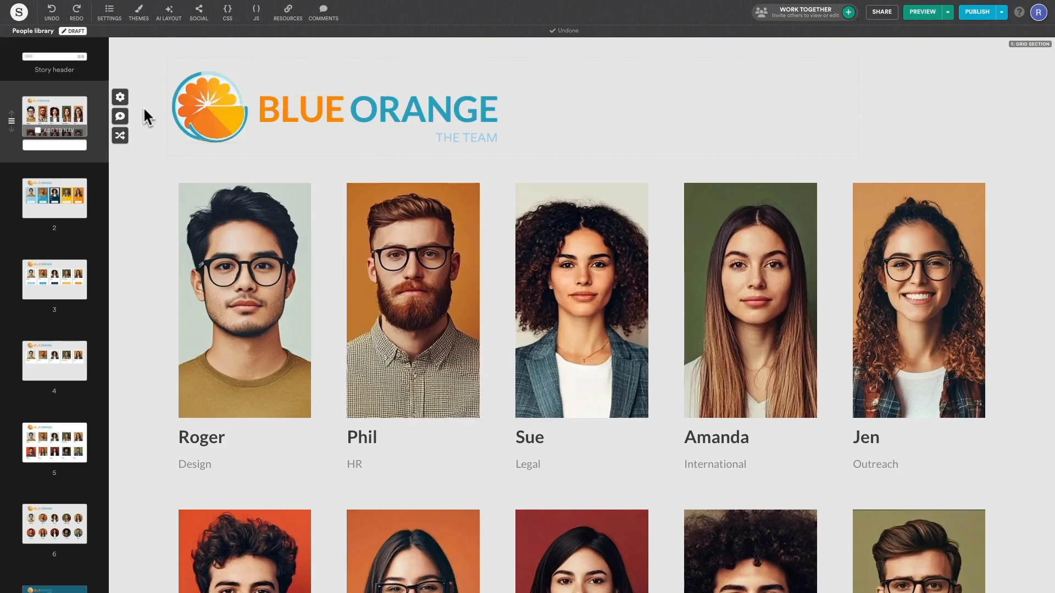
# Step: Open the team grid section's Section Options and scroll through its settings
pyautogui.click(122, 98)
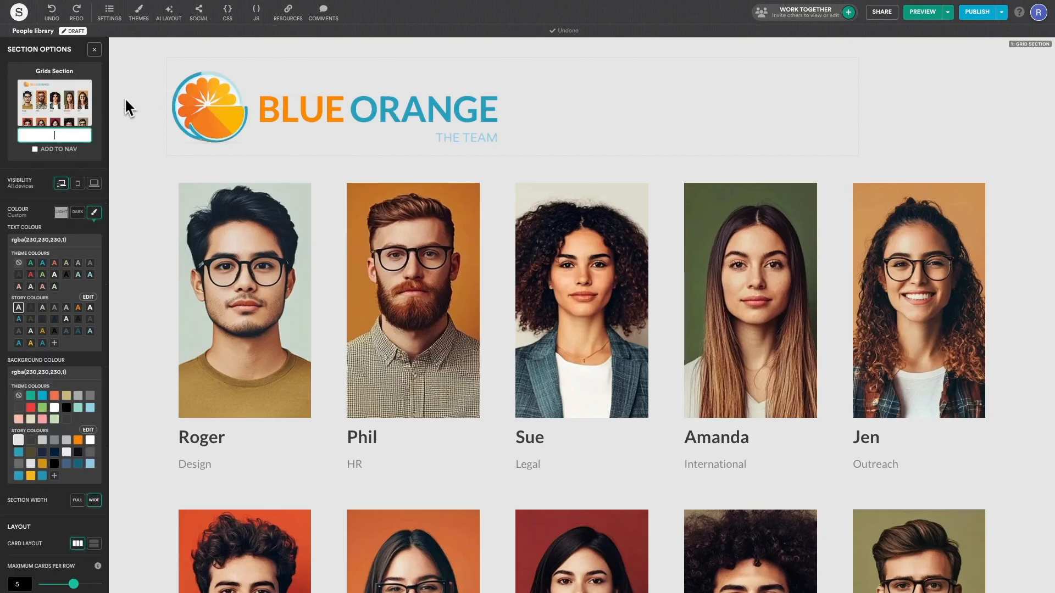
pyautogui.scroll(-10, 95, 153)
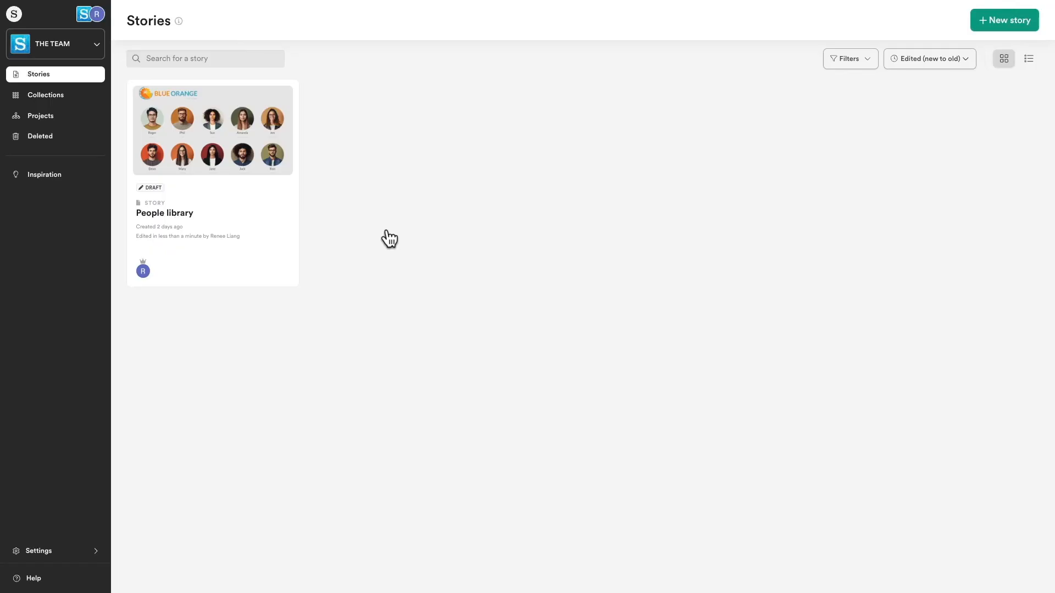
# Step: Open the 'People library' story and insert a Grid template section above its first section
pyautogui.click(276, 176)
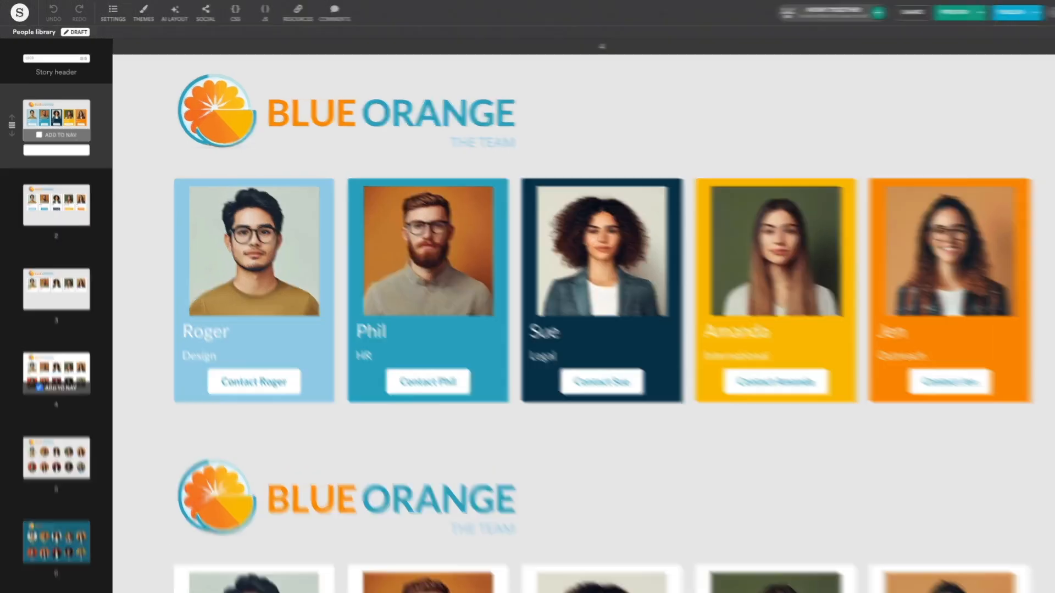
pyautogui.moveTo(38, 108)
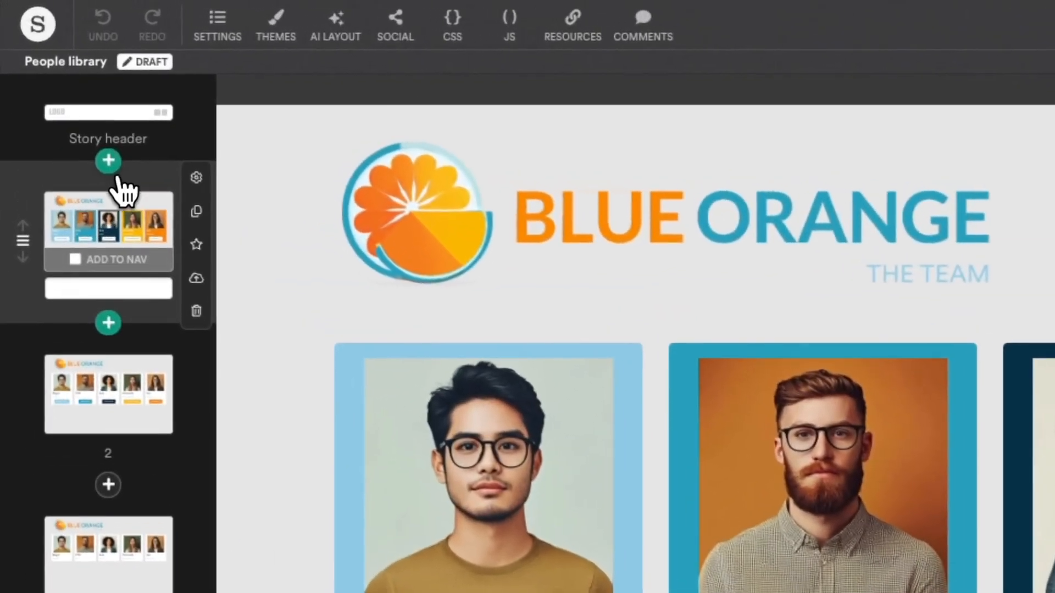
pyautogui.click(120, 174)
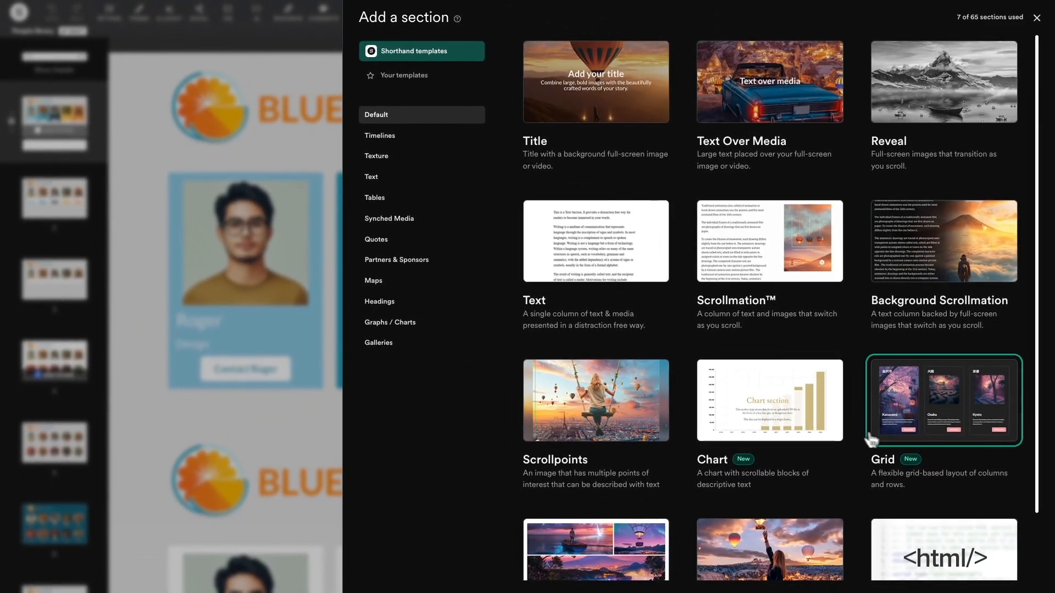
pyautogui.click(887, 442)
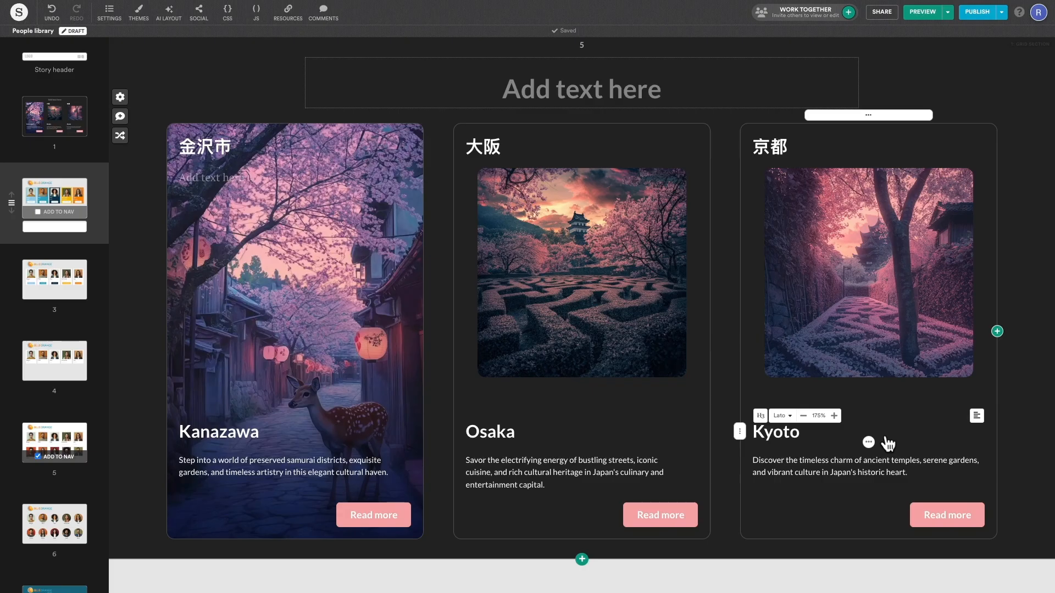
# Step: Enter 'Team' as the grid heading, left-align it and extend its block to full width
pyautogui.click(629, 88)
pyautogui.write('Team')
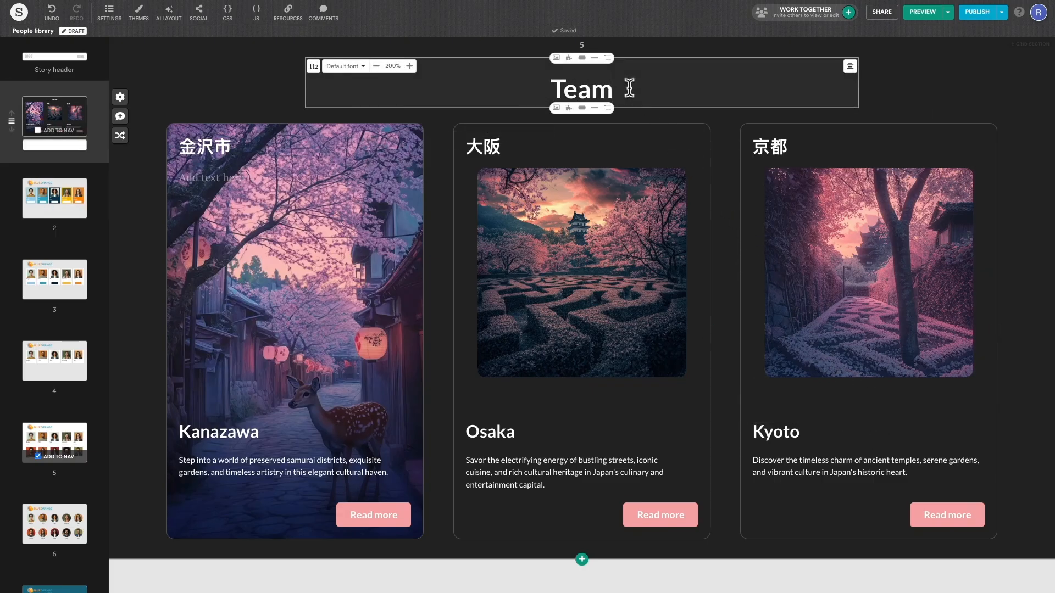
pyautogui.click(849, 67)
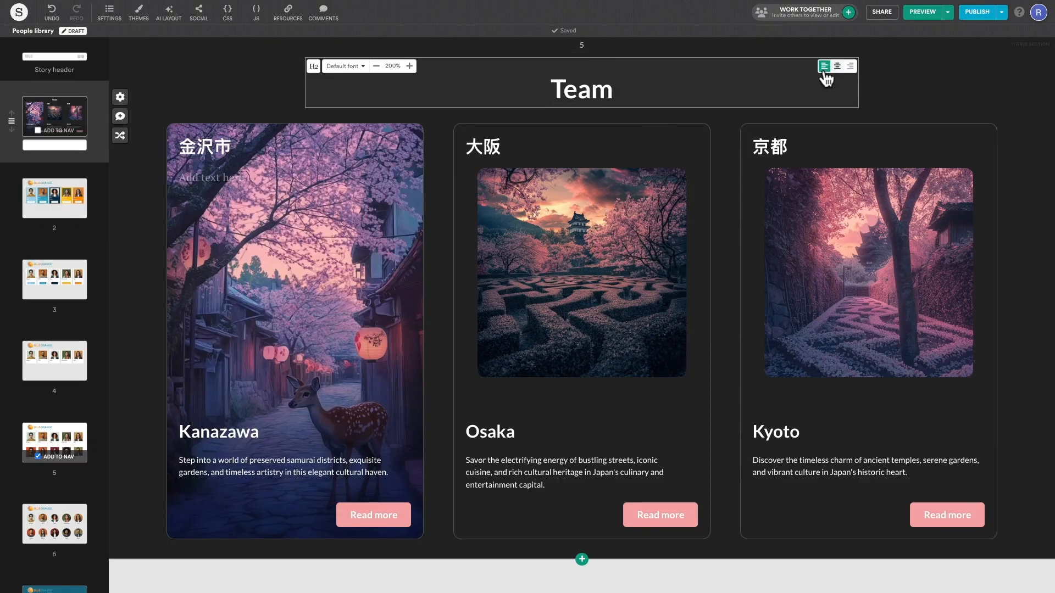
pyautogui.click(824, 67)
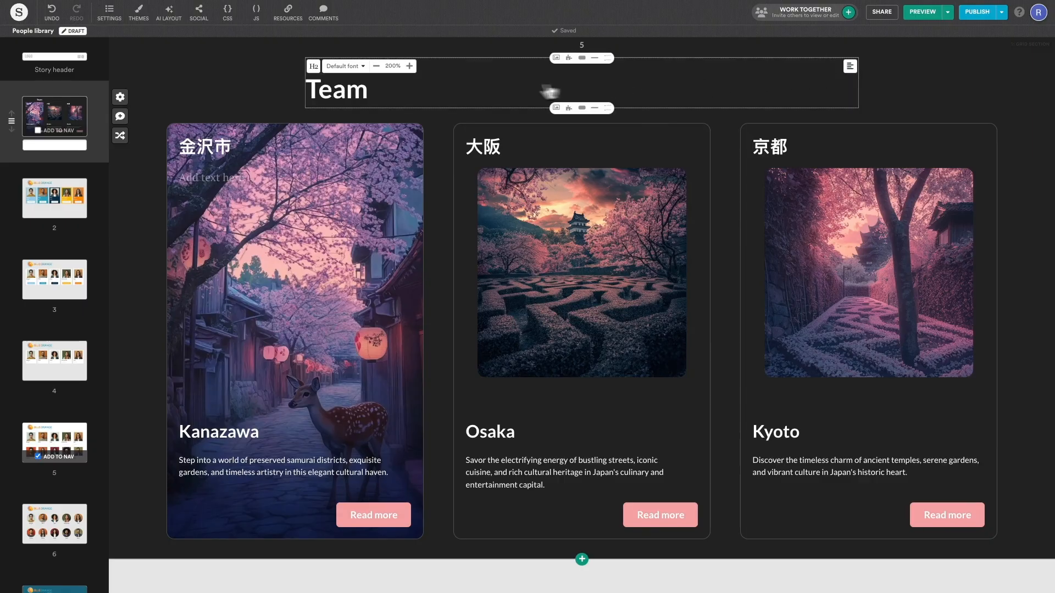
pyautogui.moveTo(306, 78); pyautogui.dragTo(170, 87)
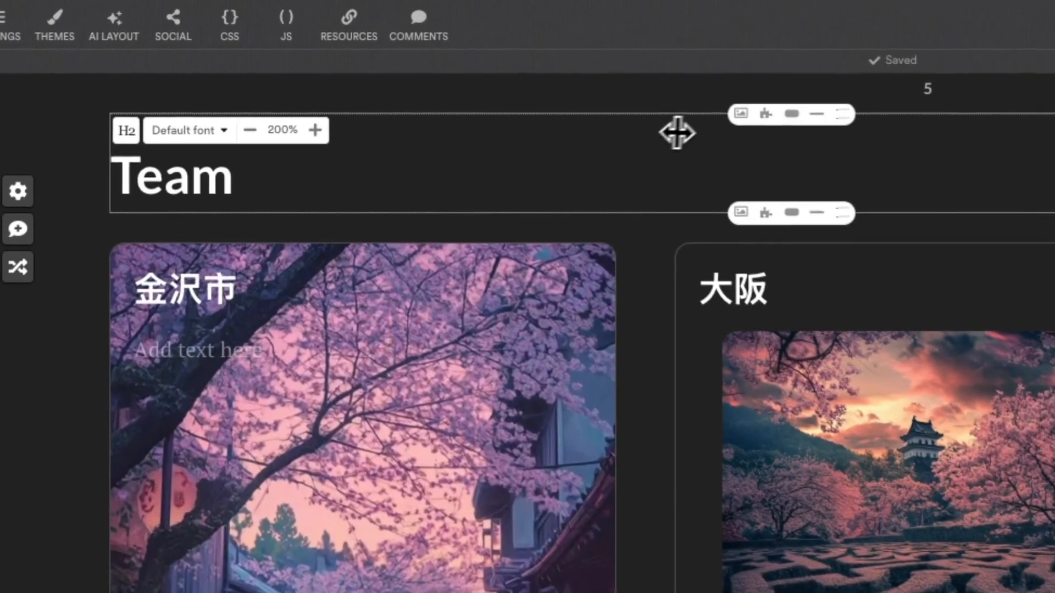
pyautogui.click(742, 113)
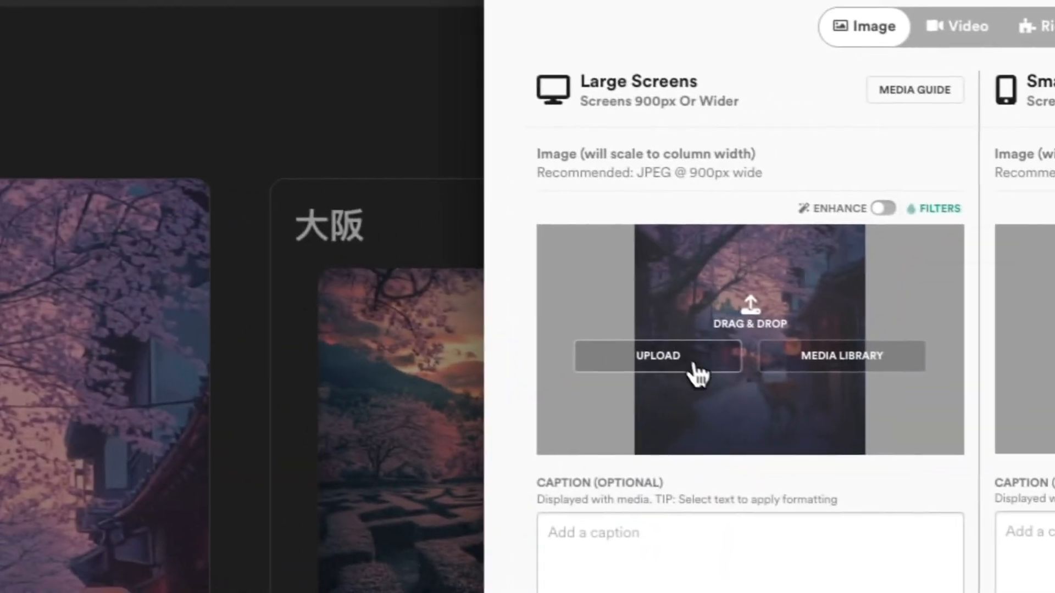
# Step: Upload the Blue Orange team logo PNG, scale it to 50% and align it left
pyautogui.click(693, 365)
pyautogui.click(541, 451)
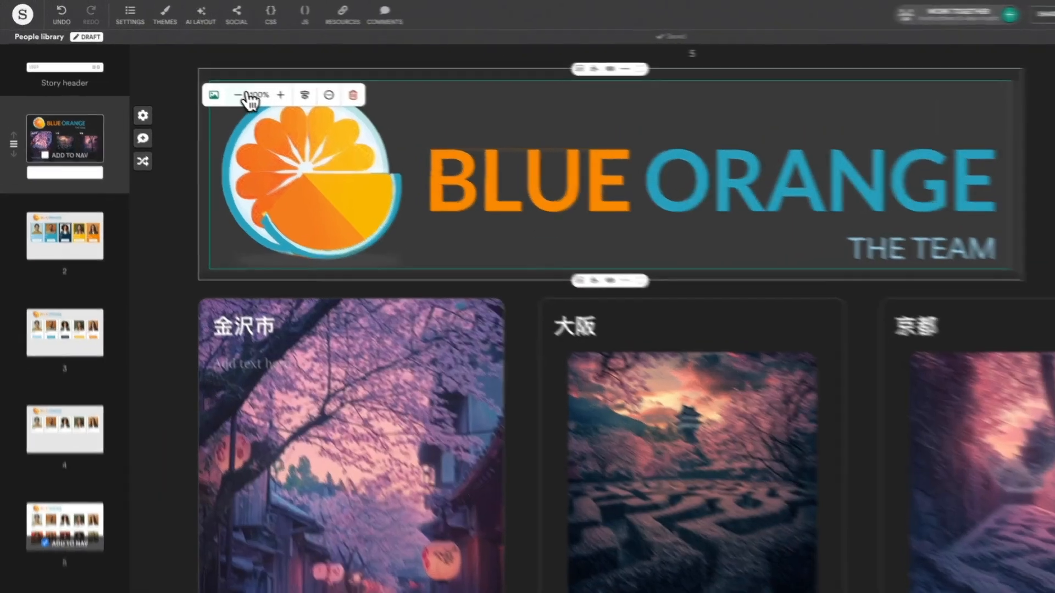
pyautogui.click(204, 79)
pyautogui.click(204, 80)
pyautogui.click(204, 79)
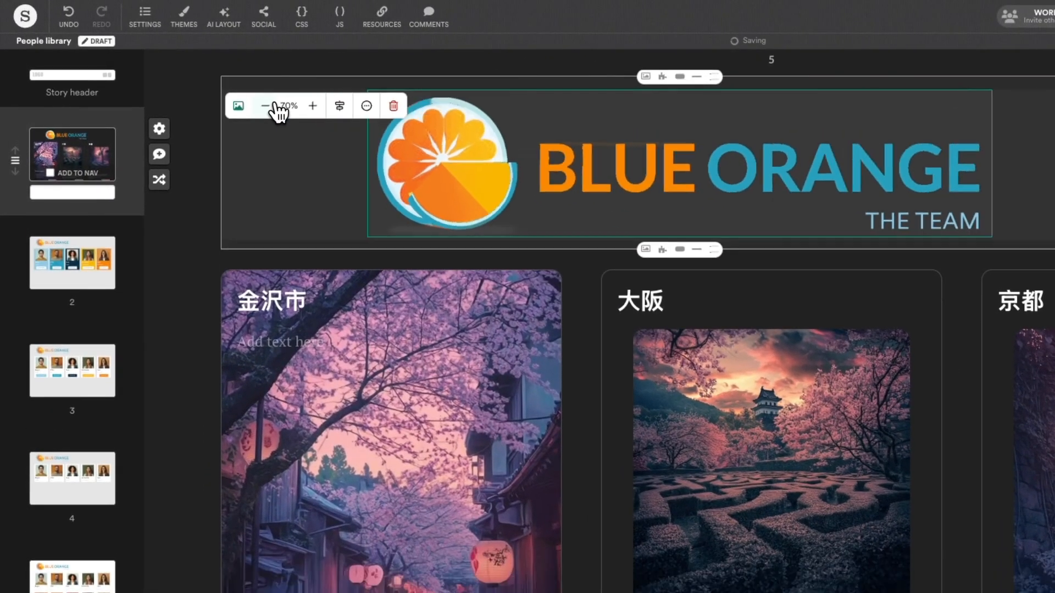
pyautogui.click(274, 106)
pyautogui.click(275, 105)
pyautogui.click(340, 107)
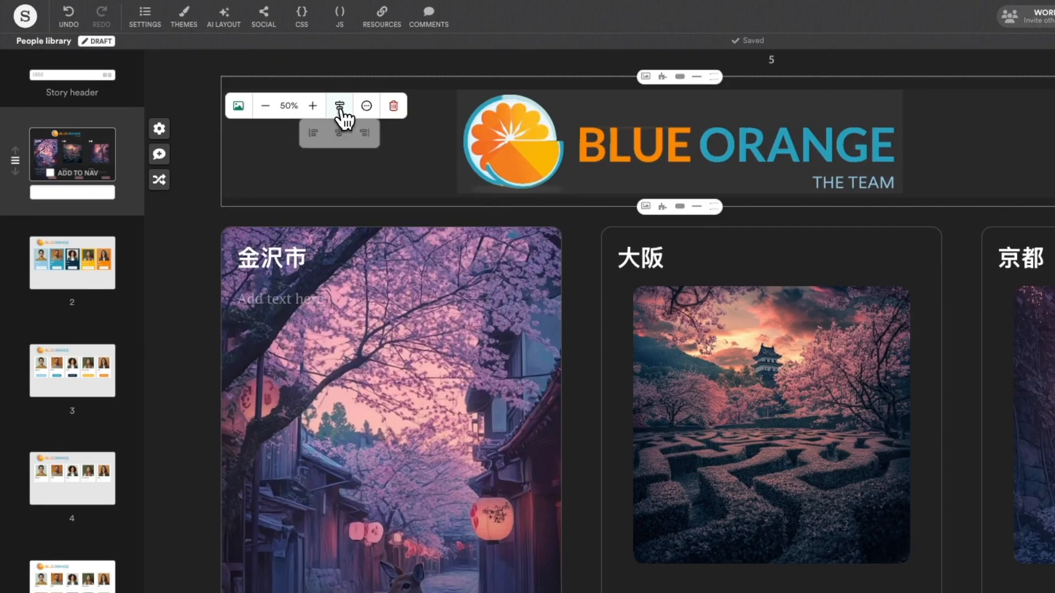
pyautogui.click(313, 132)
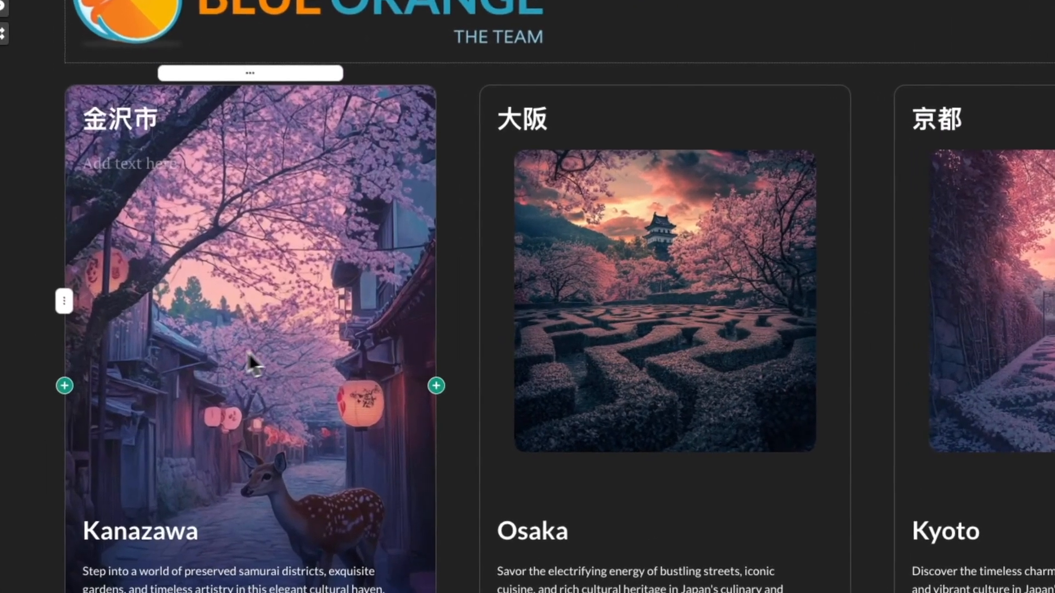
# Step: Add three more Kyoto cards to the grid and delete the Osaka card
pyautogui.click(520, 354)
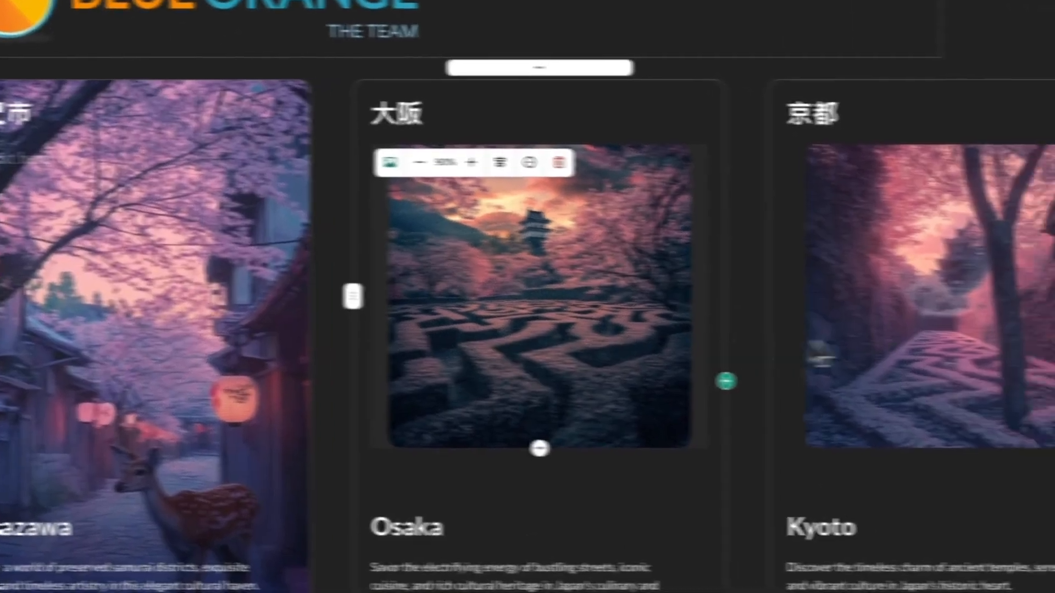
pyautogui.click(1021, 346)
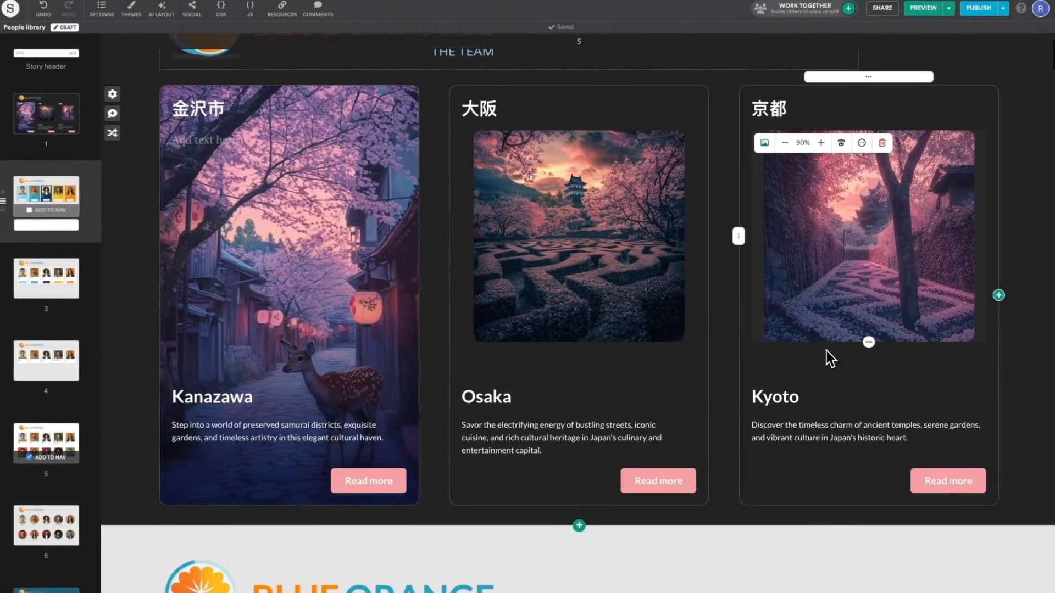
pyautogui.moveTo(876, 445)
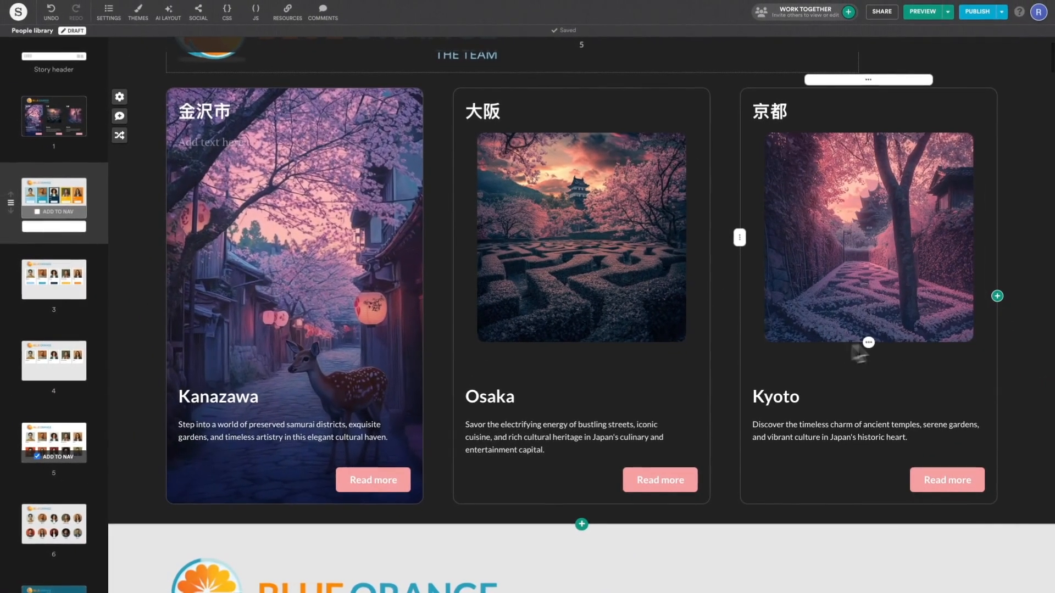
pyautogui.click(1000, 309)
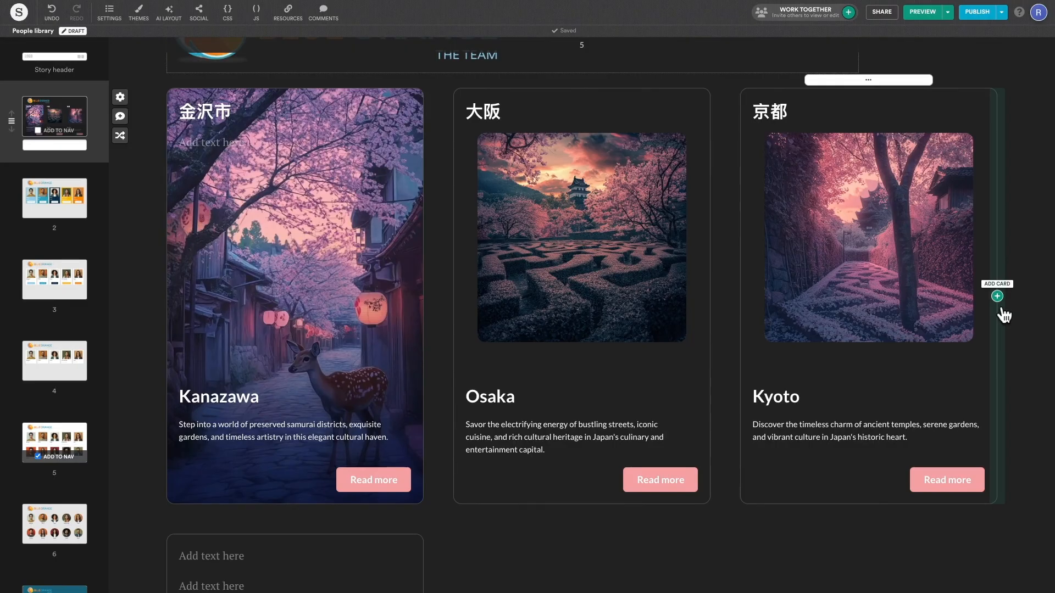
pyautogui.click(1001, 308)
pyautogui.click(1001, 309)
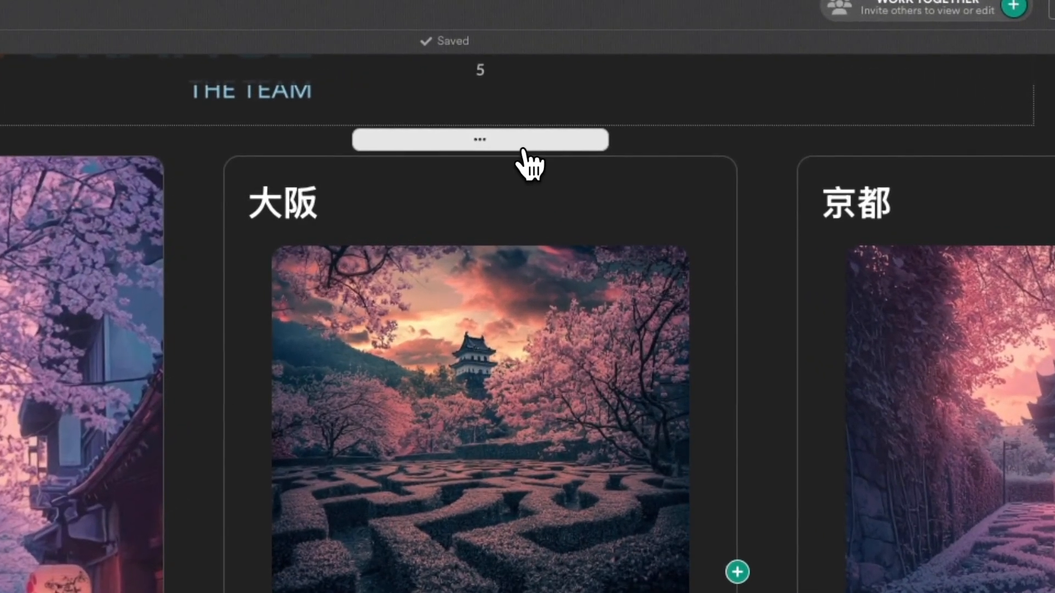
pyautogui.click(566, 110)
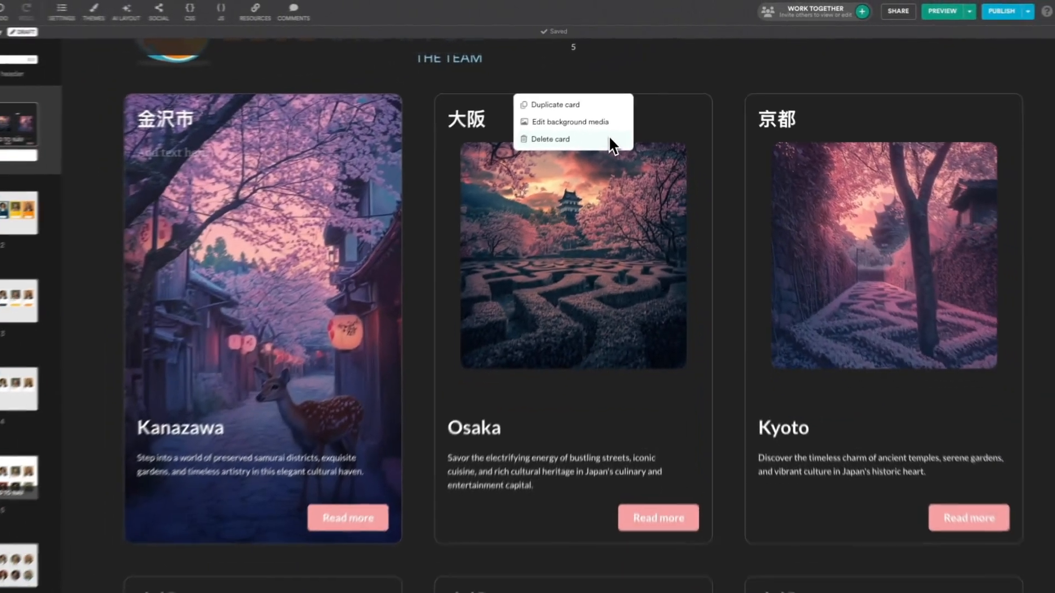
pyautogui.click(514, 240)
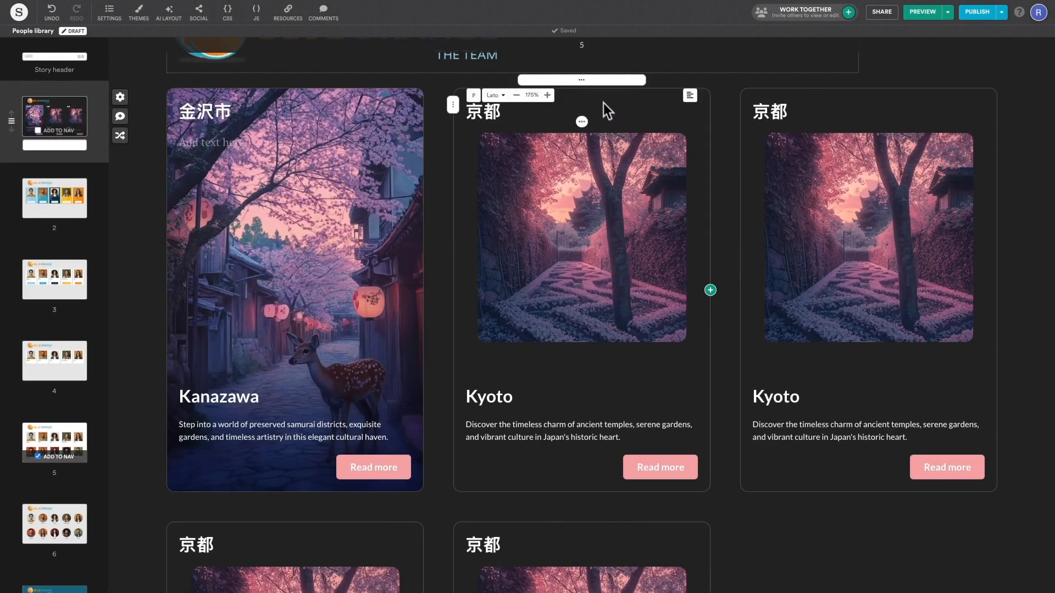
# Step: Move a Kyoto card to the first position and delete the row of Read more buttons
pyautogui.moveTo(598, 86); pyautogui.dragTo(566, 97)
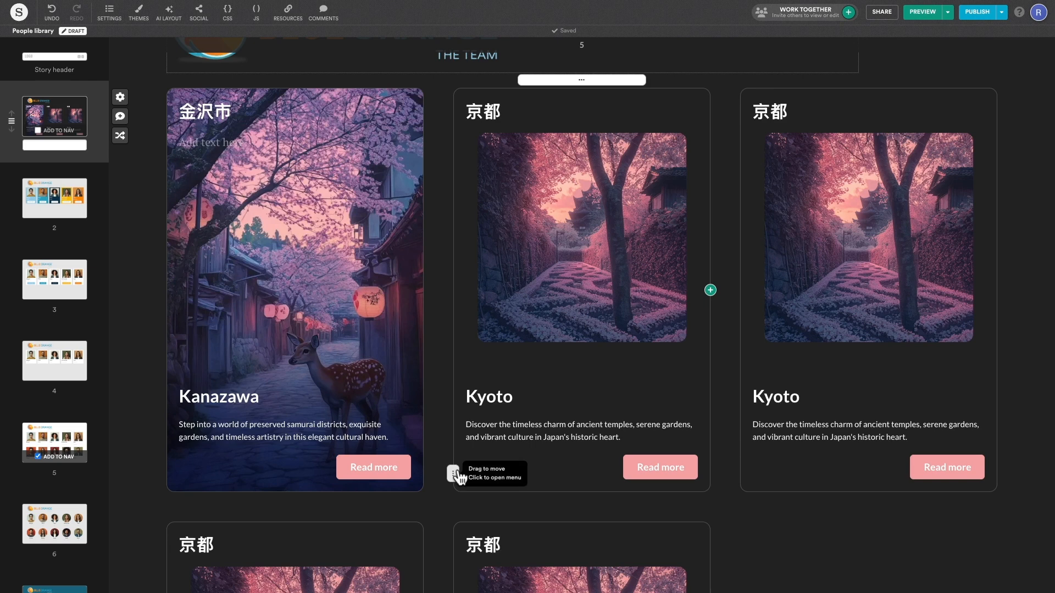
pyautogui.click(453, 474)
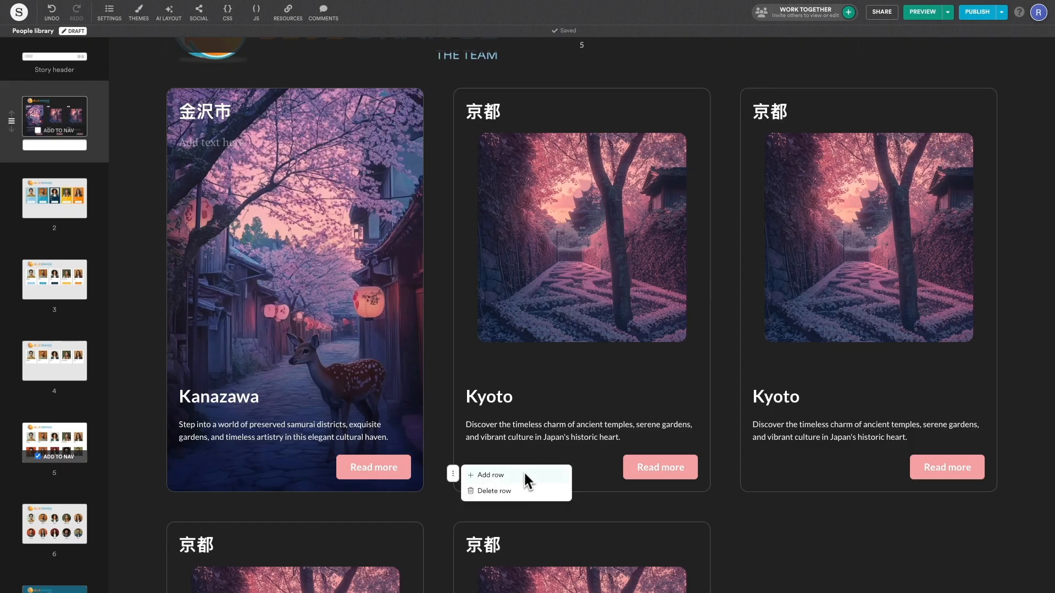
pyautogui.click(526, 491)
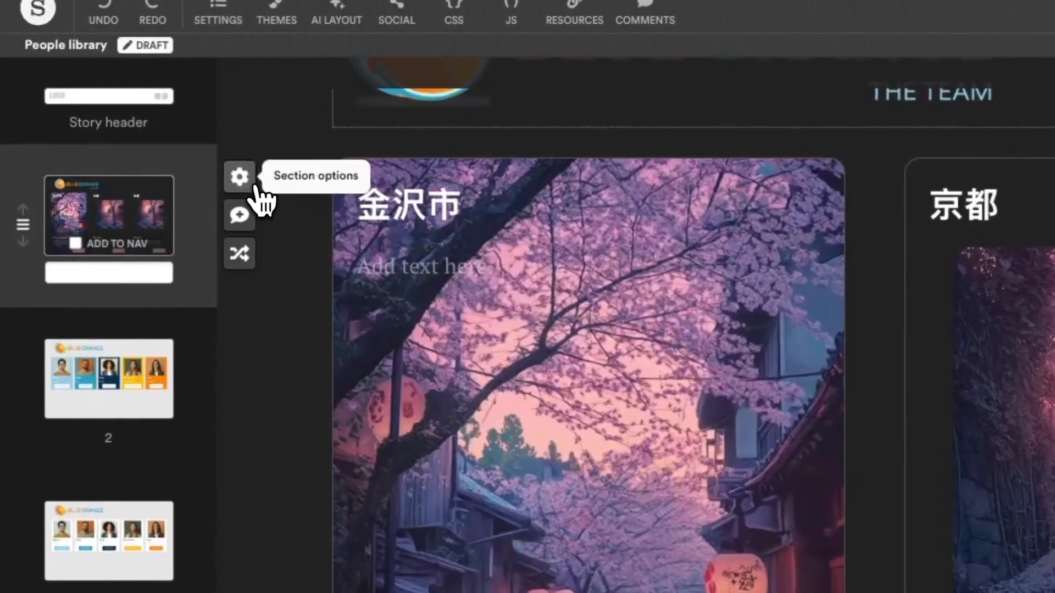
# Step: Keep the grid section's colour Dark and set its Section Width to Wide
pyautogui.click(255, 187)
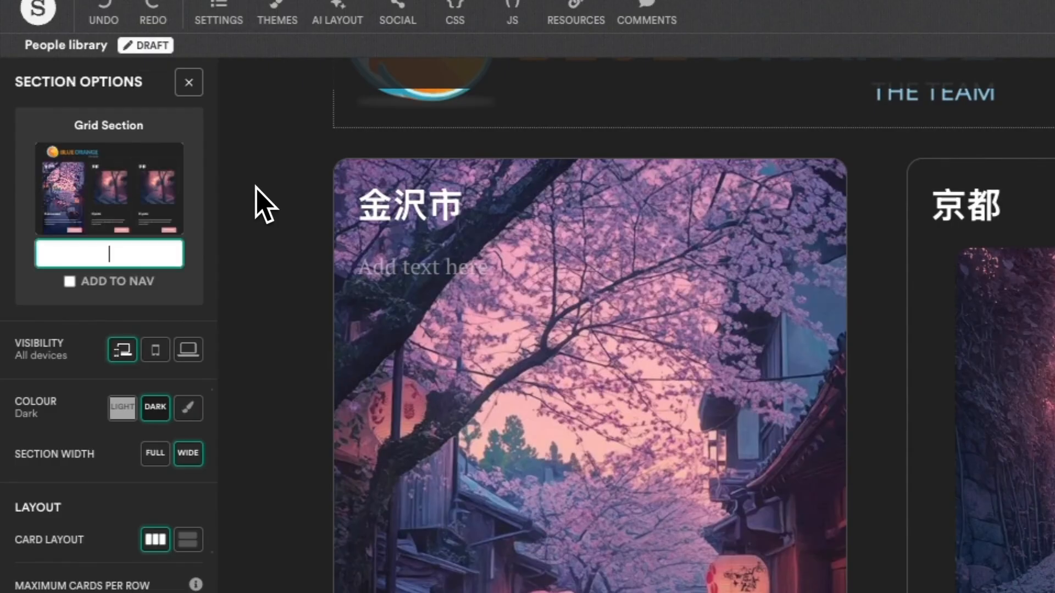
pyautogui.scroll(3, 258, 203)
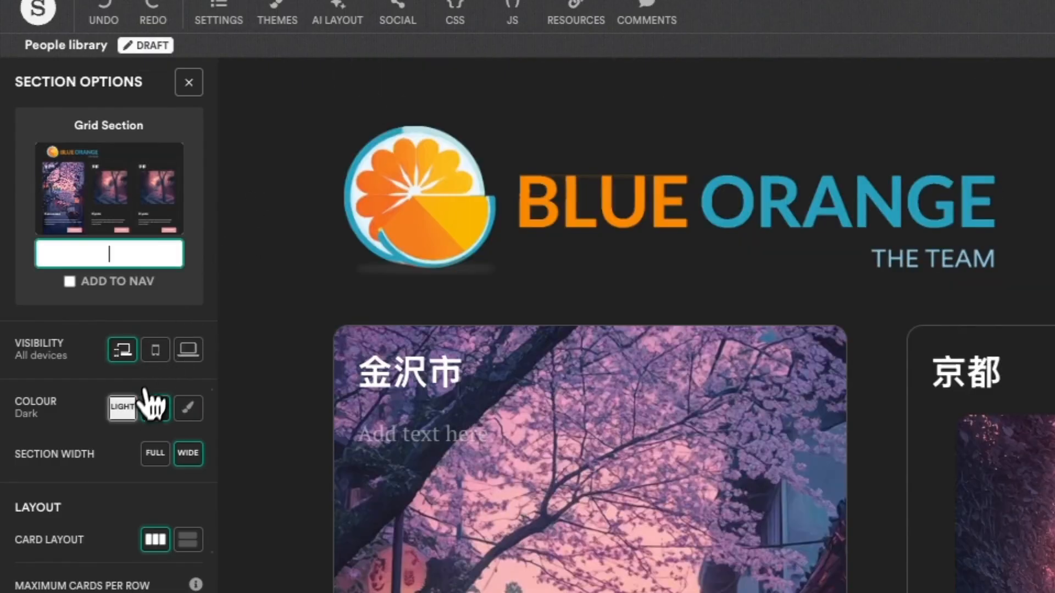
pyautogui.click(127, 407)
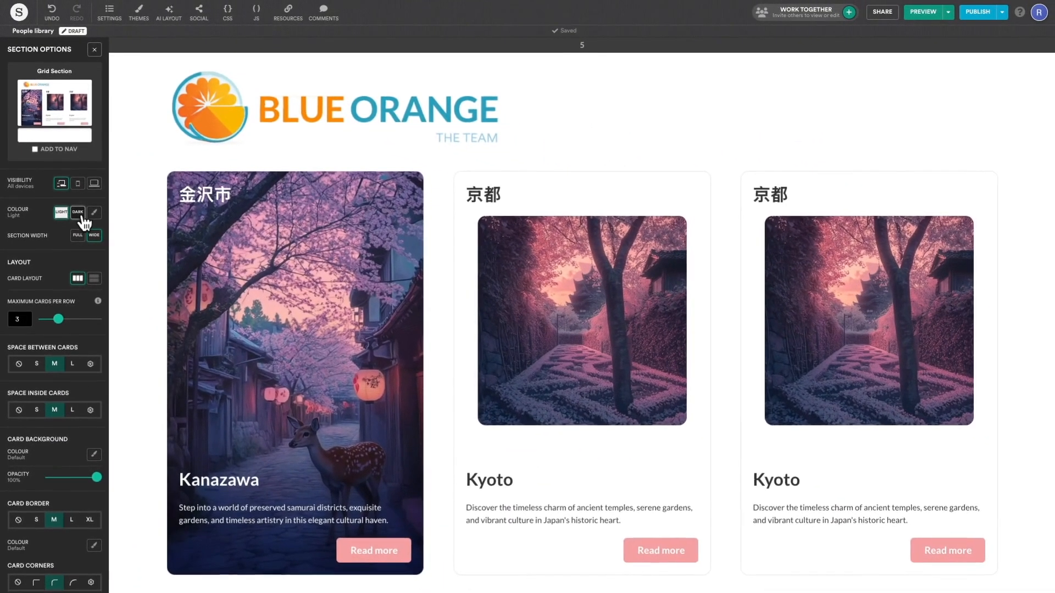
pyautogui.click(132, 347)
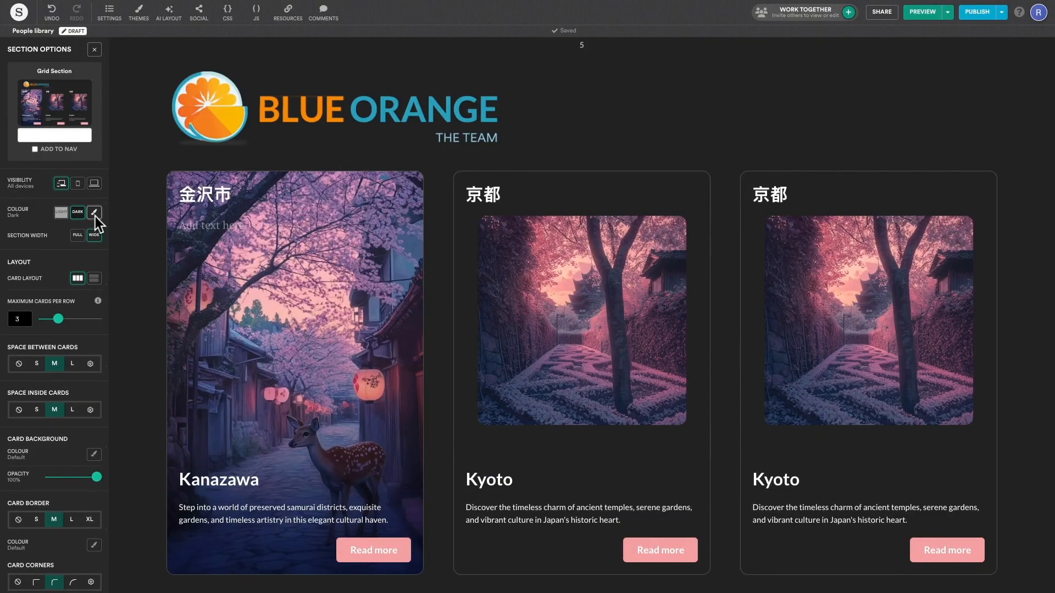
pyautogui.click(78, 236)
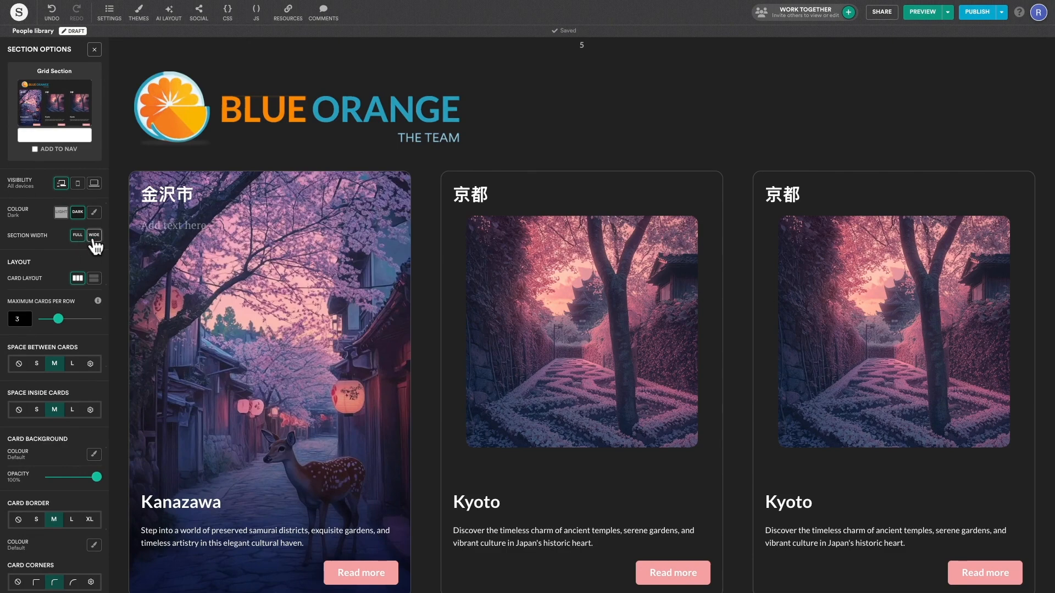
pyautogui.click(94, 238)
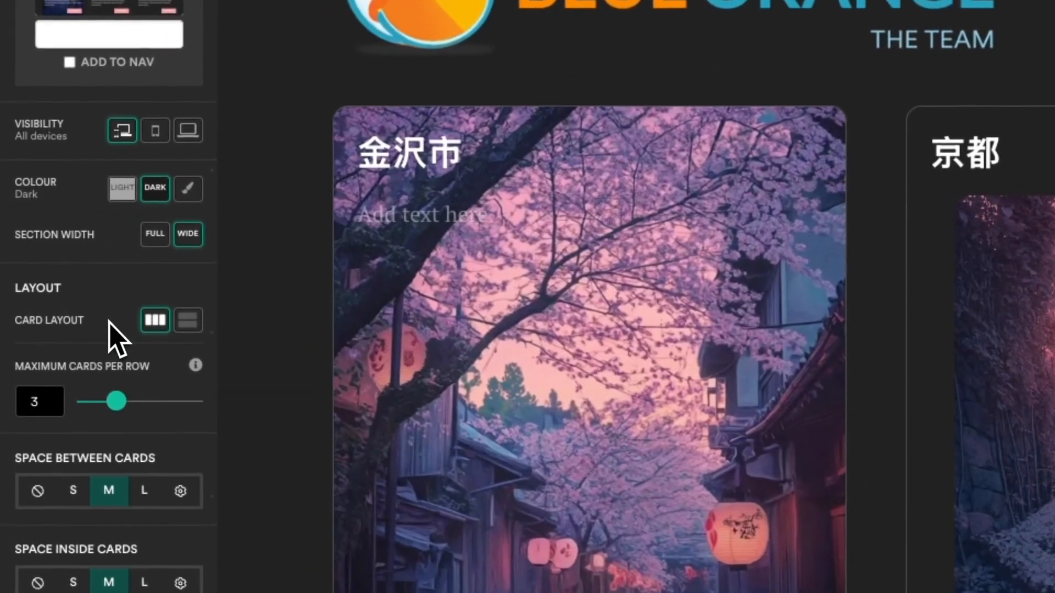
# Step: Keep the grid card layout and set Maximum Cards Per Row to 5
pyautogui.click(189, 320)
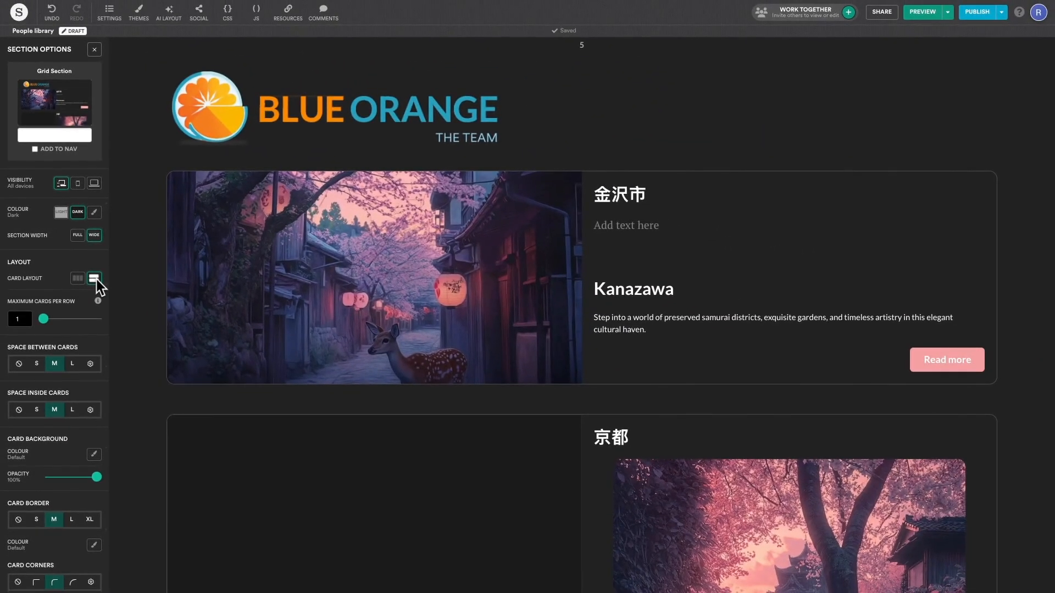
pyautogui.click(80, 280)
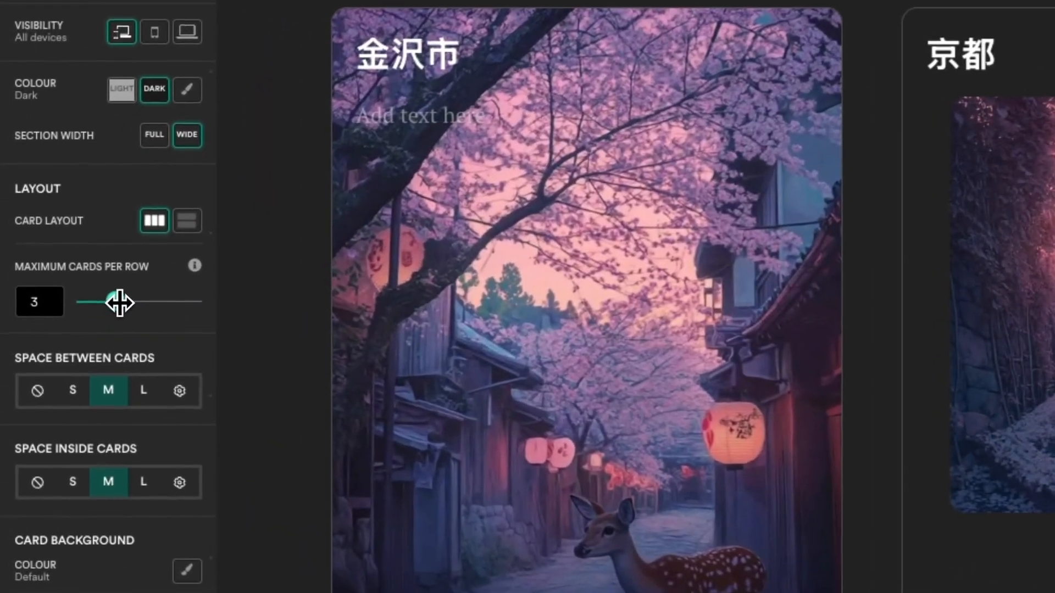
pyautogui.moveTo(119, 302); pyautogui.dragTo(146, 301)
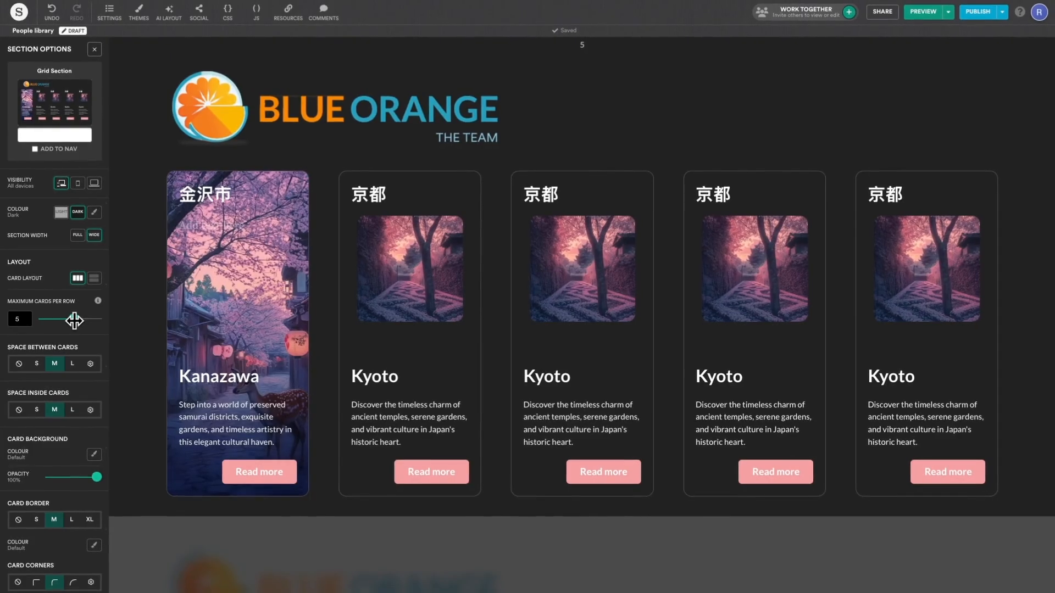
# Step: Give the cards custom 40% column and row gaps and 40px inner padding
pyautogui.click(53, 365)
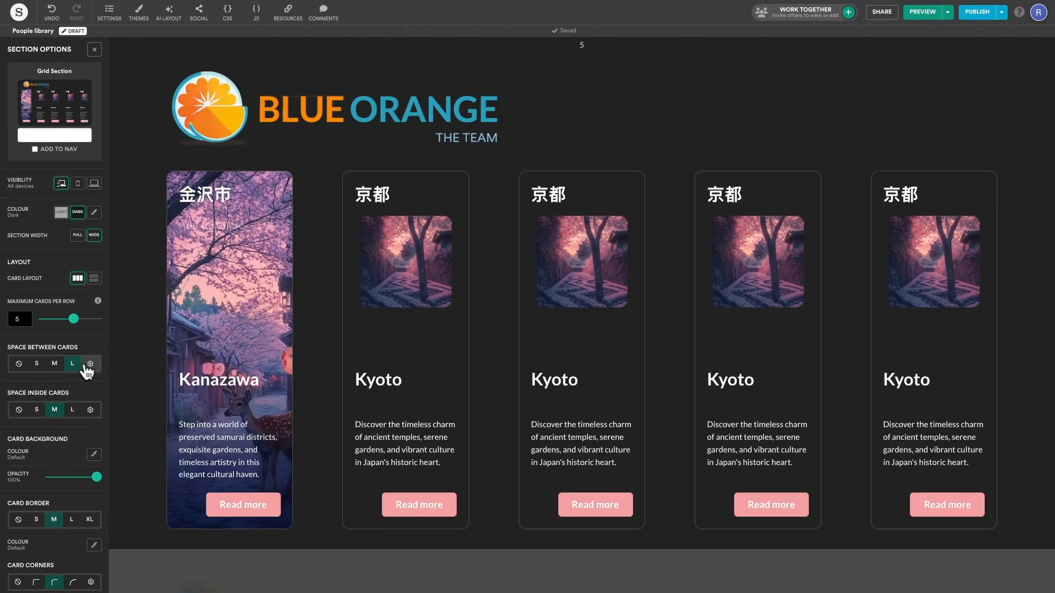
pyautogui.click(90, 364)
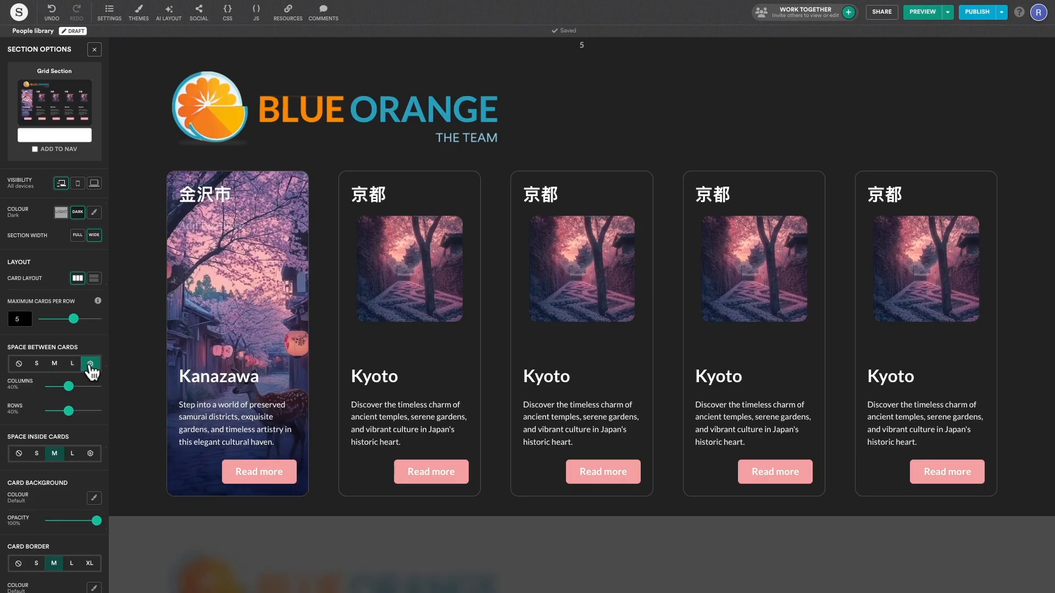
pyautogui.moveTo(68, 387); pyautogui.dragTo(68, 387)
pyautogui.click(90, 453)
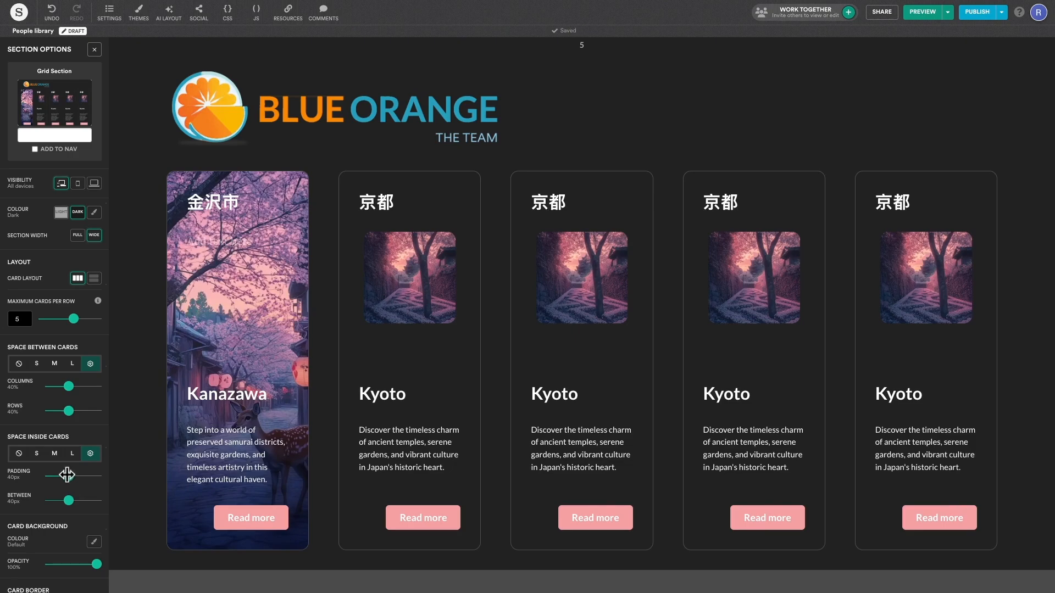
# Step: Compare the squarer and rounder Card Corners styles
pyautogui.scroll(-3, 70, 483)
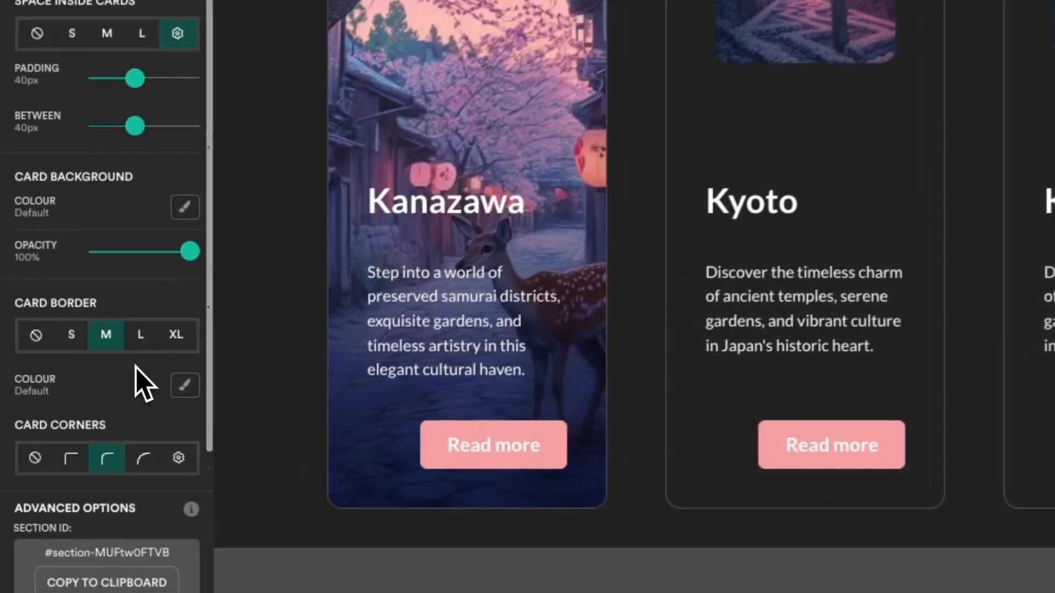
pyautogui.scroll(-2, 144, 384)
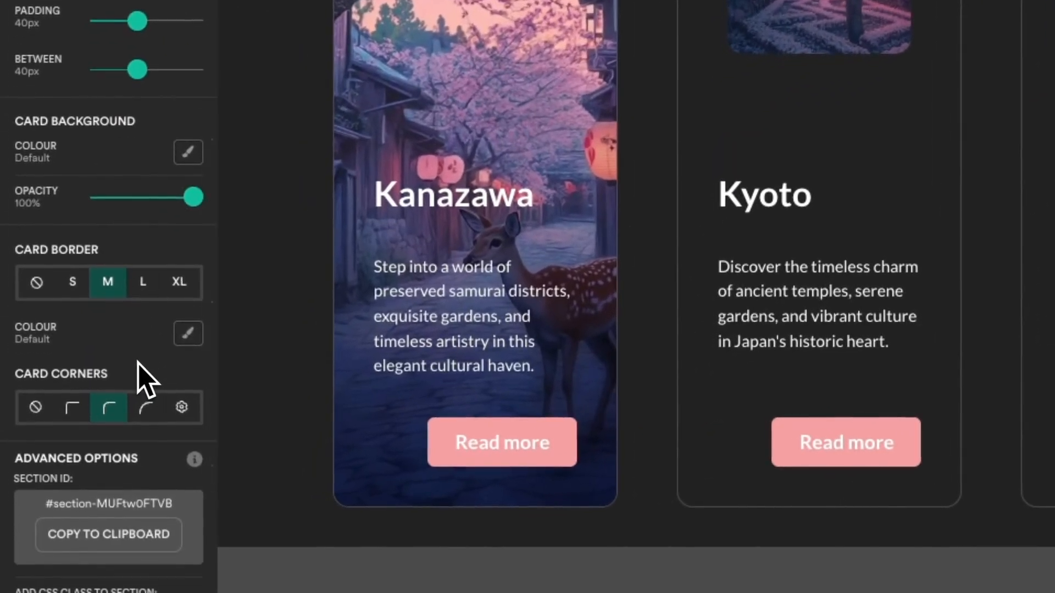
pyautogui.click(83, 418)
pyautogui.click(104, 418)
# Step: Round the card corners to a custom 32px radius and switch the card borders off
pyautogui.click(146, 409)
pyautogui.click(182, 407)
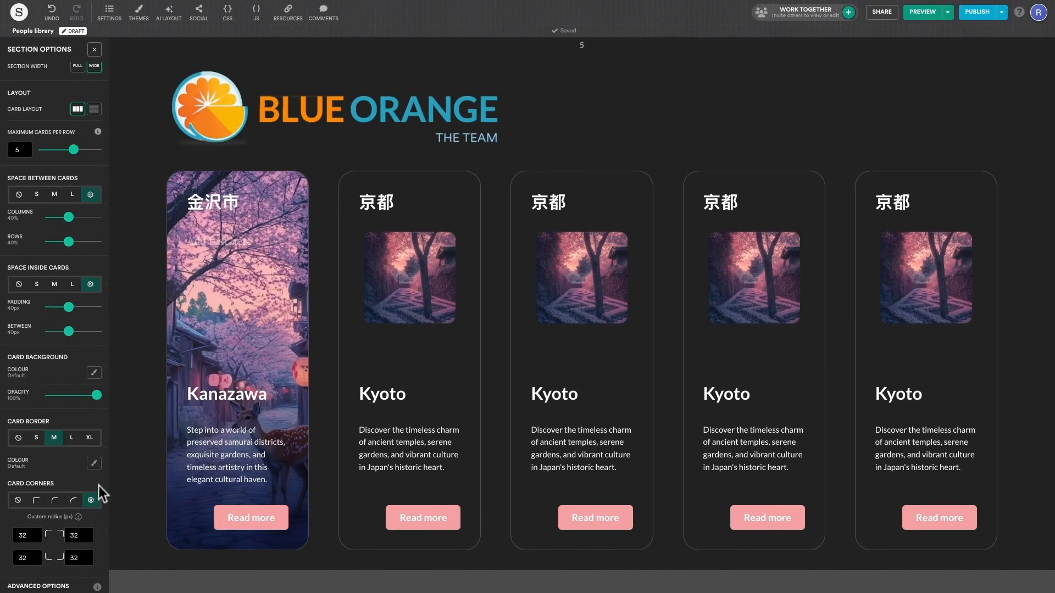
pyautogui.click(188, 334)
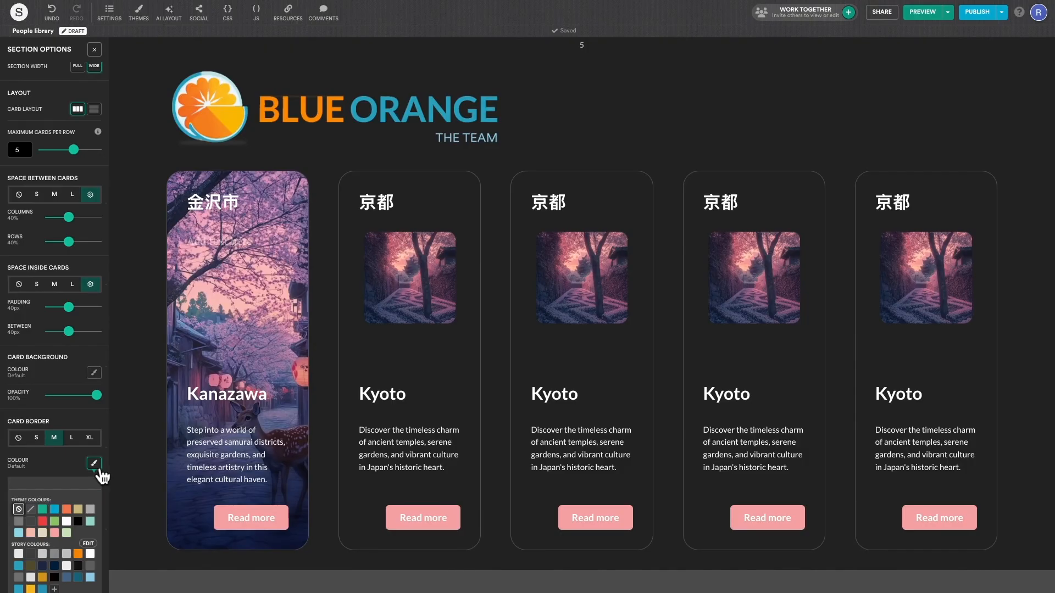
pyautogui.click(55, 510)
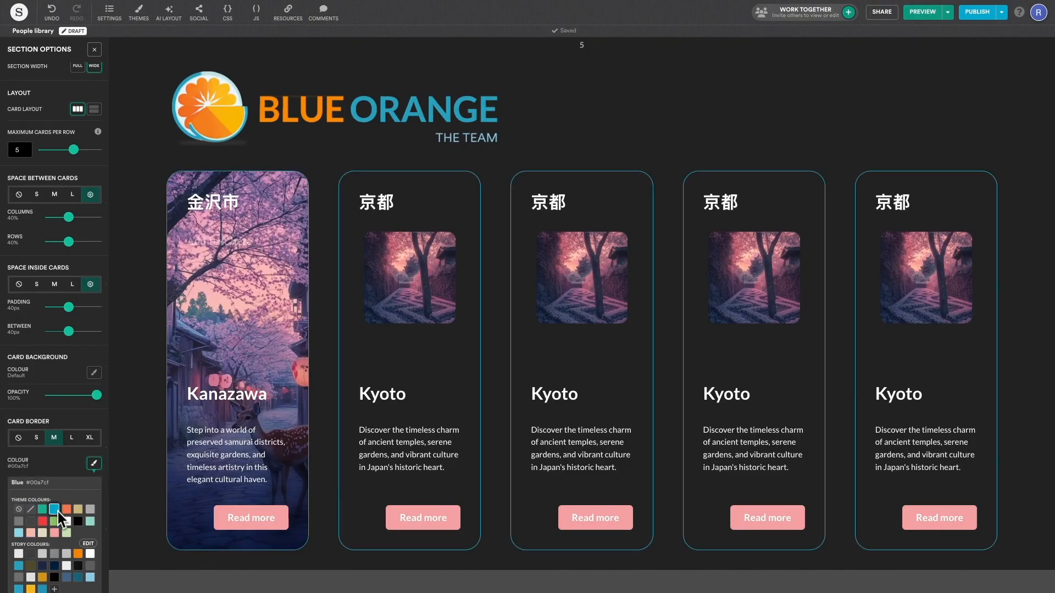
pyautogui.click(90, 438)
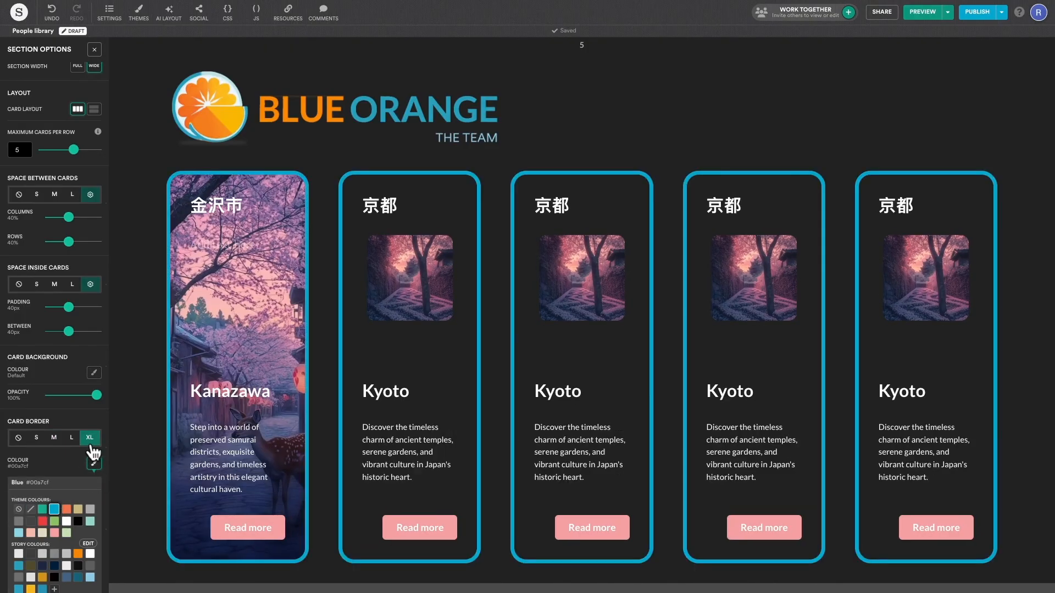
pyautogui.click(18, 437)
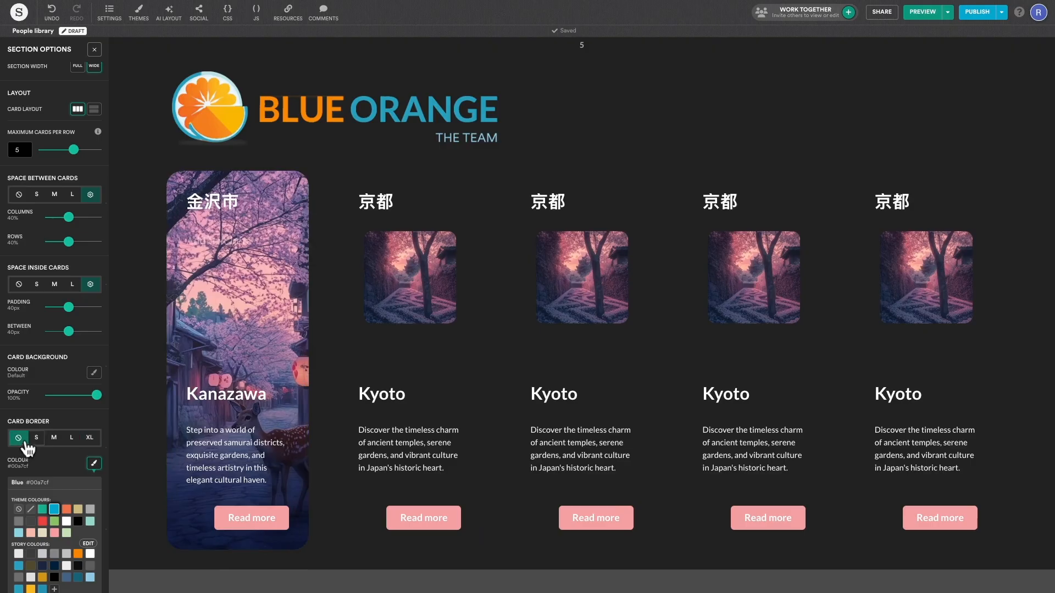
# Step: Give the cards a Blue #00a7cf background at 100% opacity
pyautogui.click(94, 373)
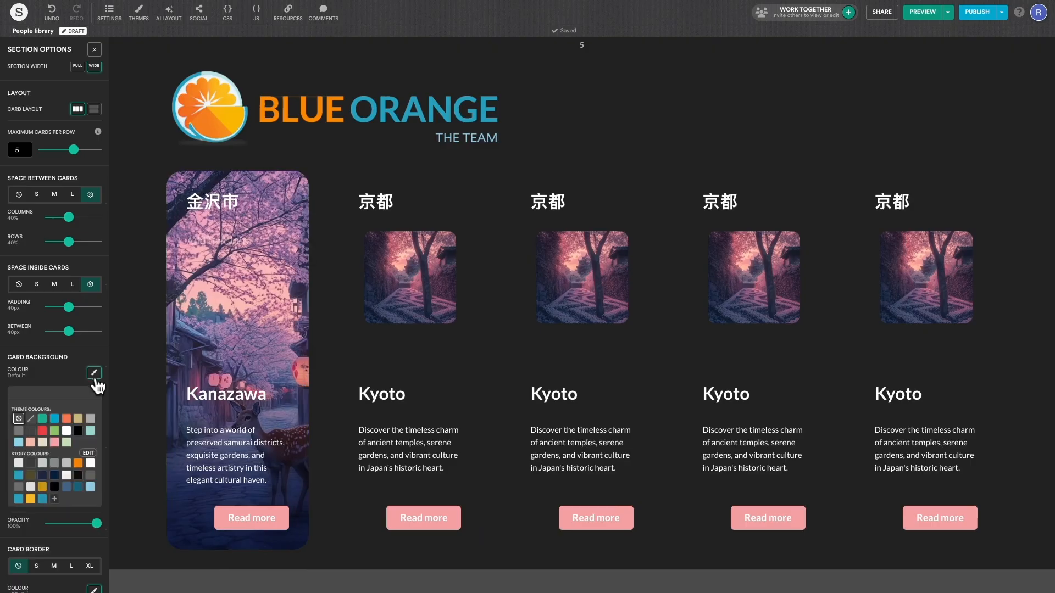
pyautogui.click(56, 422)
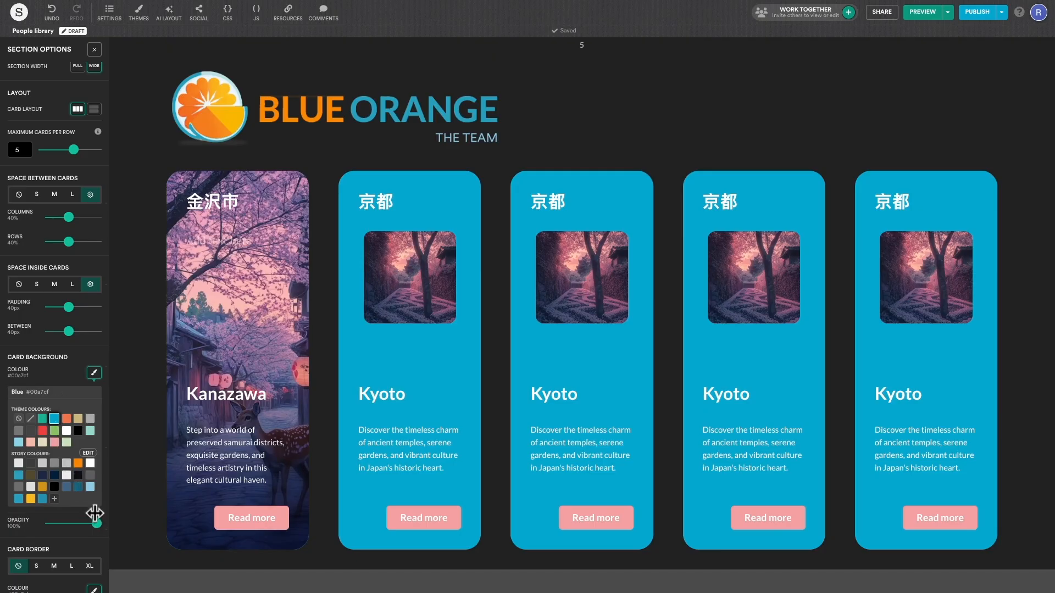
pyautogui.moveTo(97, 523)
pyautogui.mouseDown()
pyautogui.moveTo(78, 523)
pyautogui.moveTo(100, 527)
pyautogui.mouseUp()
pyautogui.scroll(3, 82, 462)
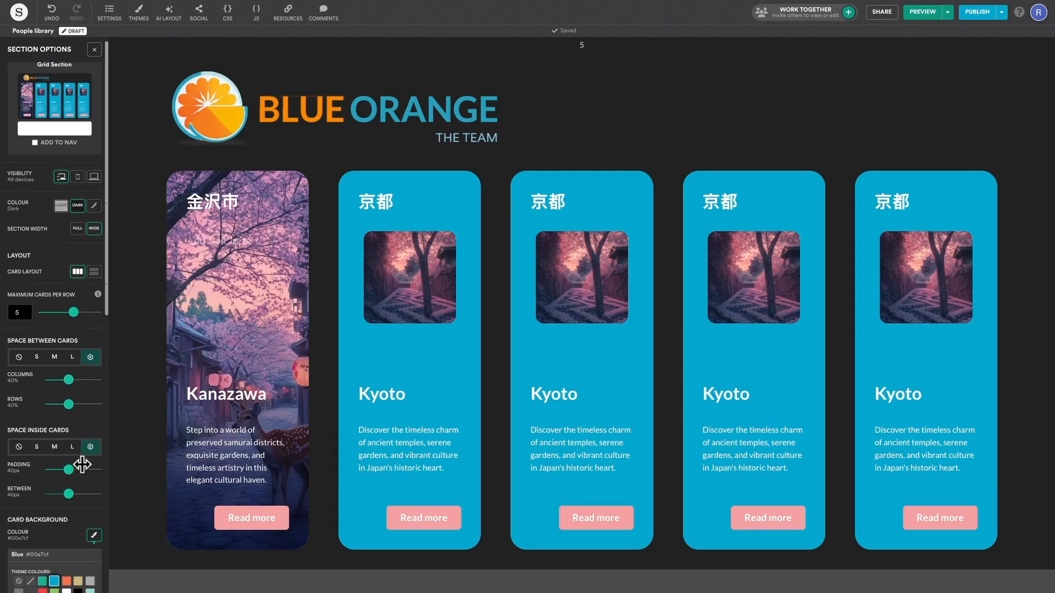
# Step: Give the section light text on a light grey background, tighter card spacing and square card corners
pyautogui.click(94, 206)
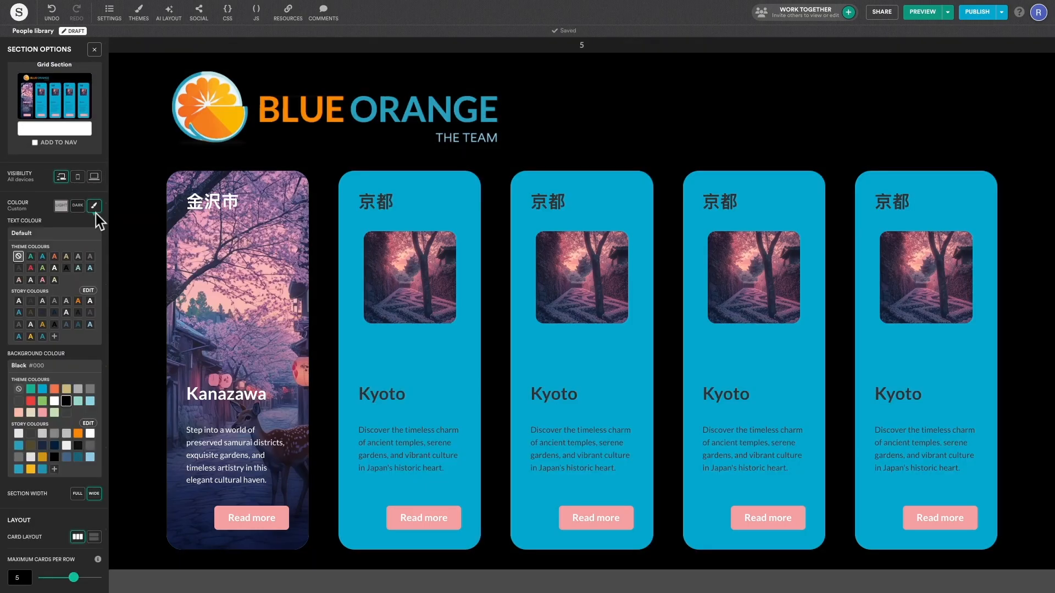
pyautogui.click(22, 302)
pyautogui.click(22, 434)
pyautogui.scroll(-3, 25, 440)
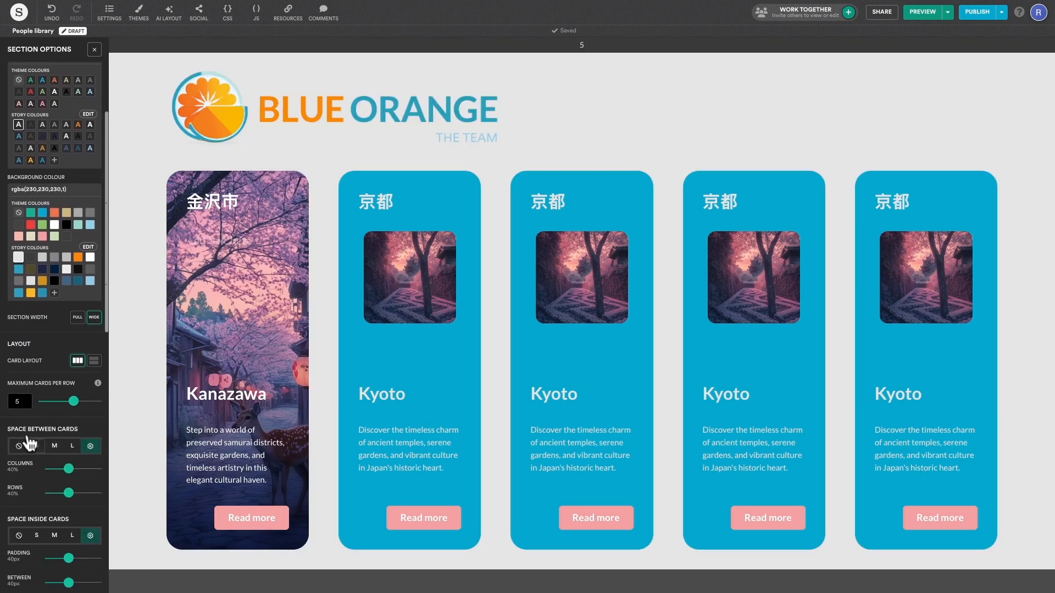
pyautogui.click(37, 445)
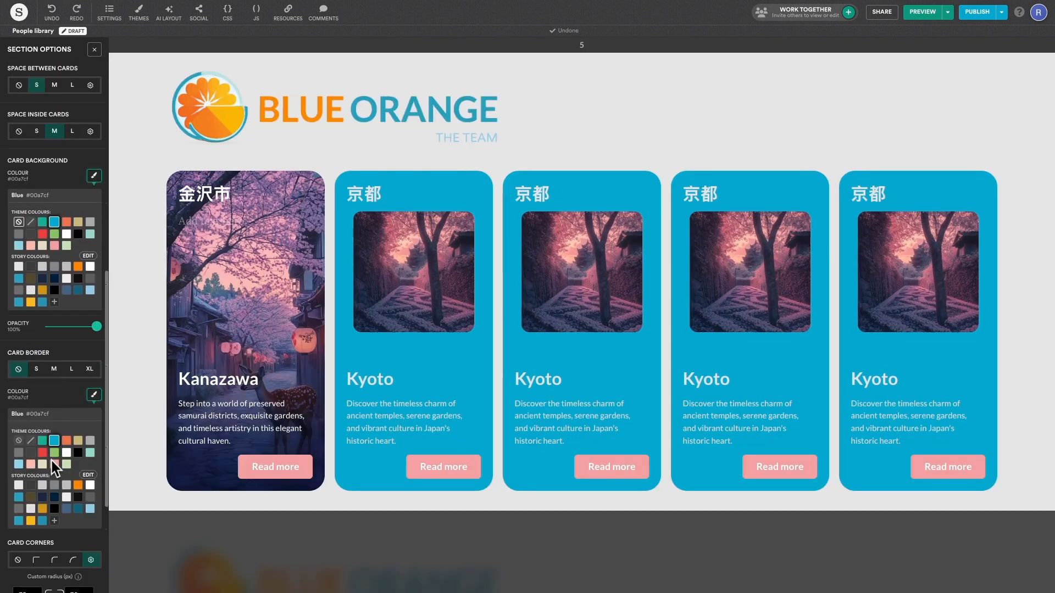
pyautogui.scroll(-1, 52, 460)
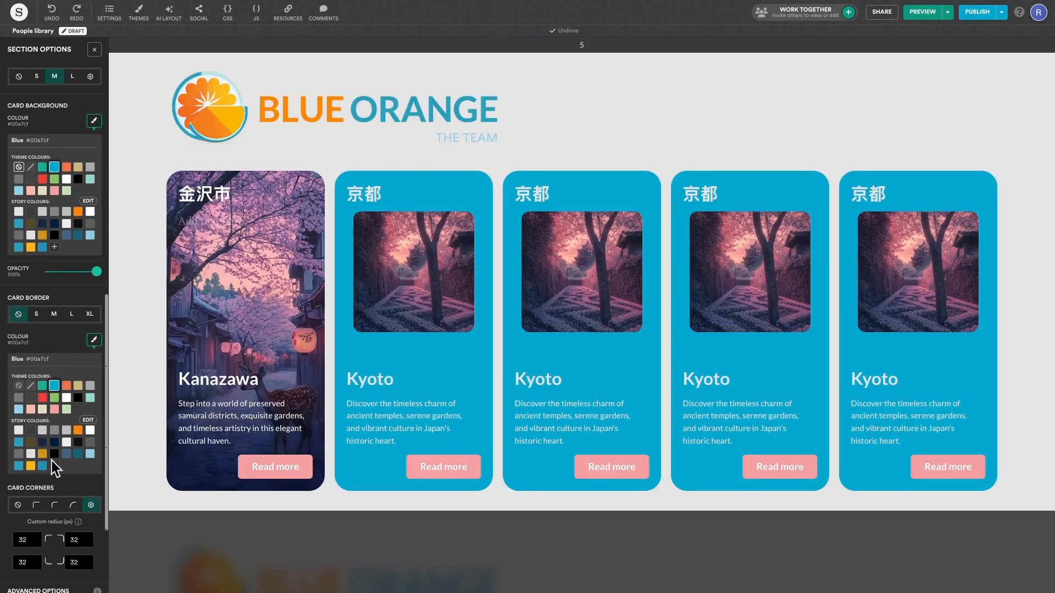
pyautogui.click(36, 501)
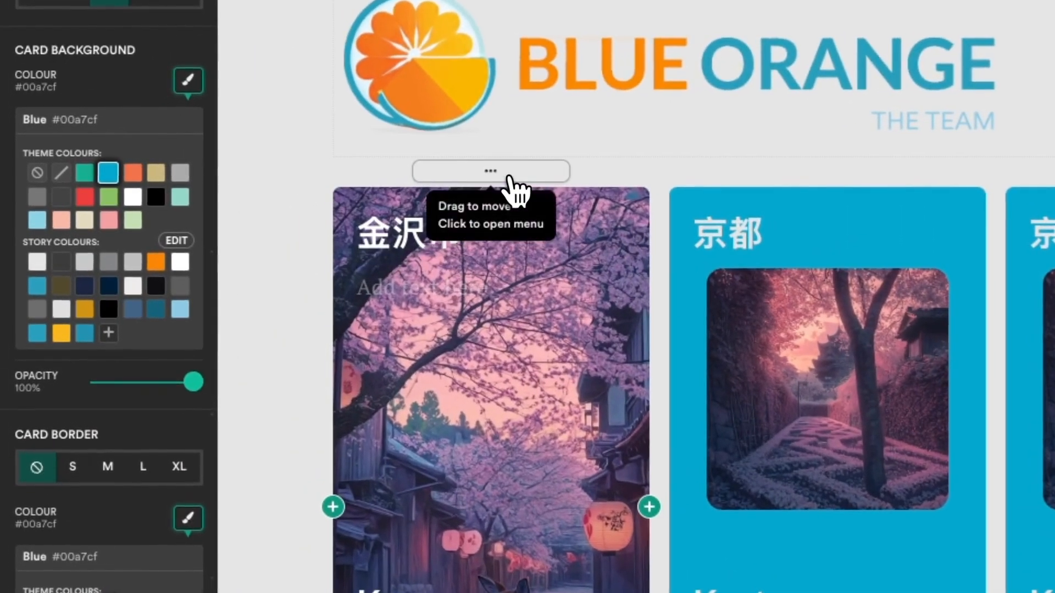
# Step: Replace the first card's background media with the Sky.gif colour image
pyautogui.click(513, 181)
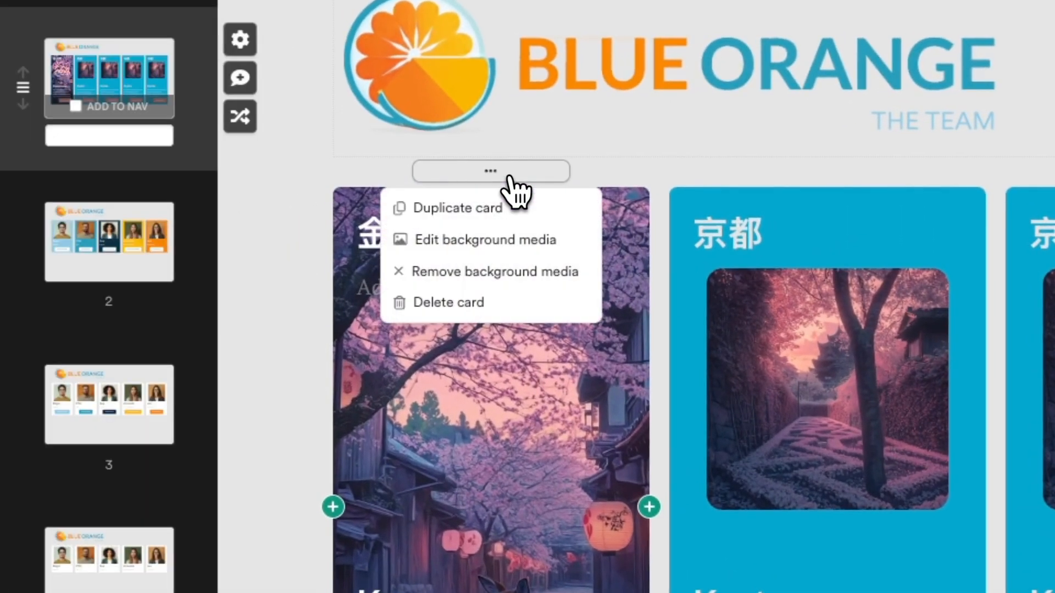
pyautogui.click(573, 240)
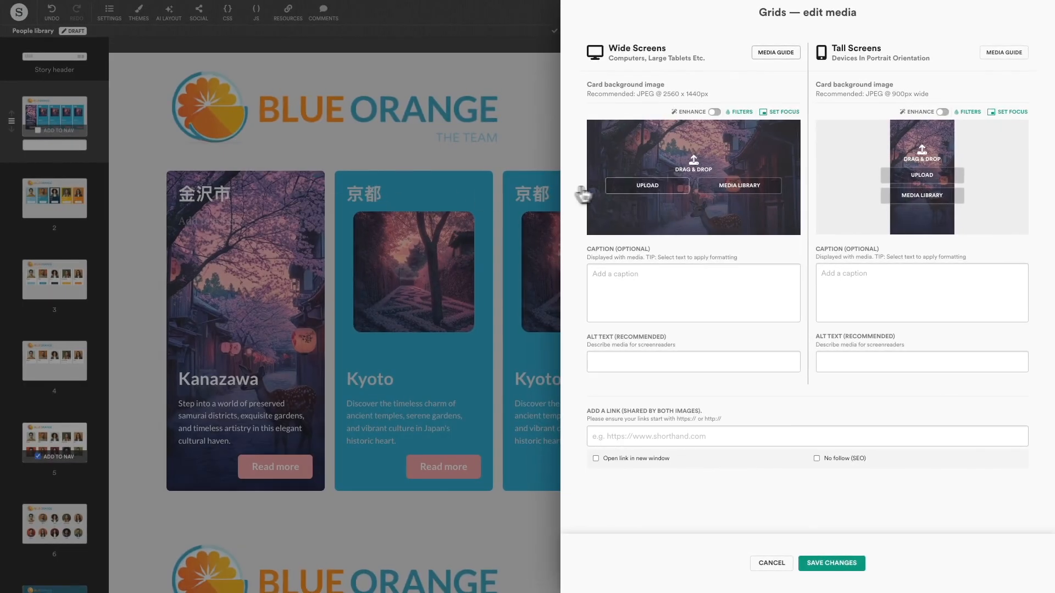
pyautogui.click(652, 187)
pyautogui.scroll(-3, 582, 303)
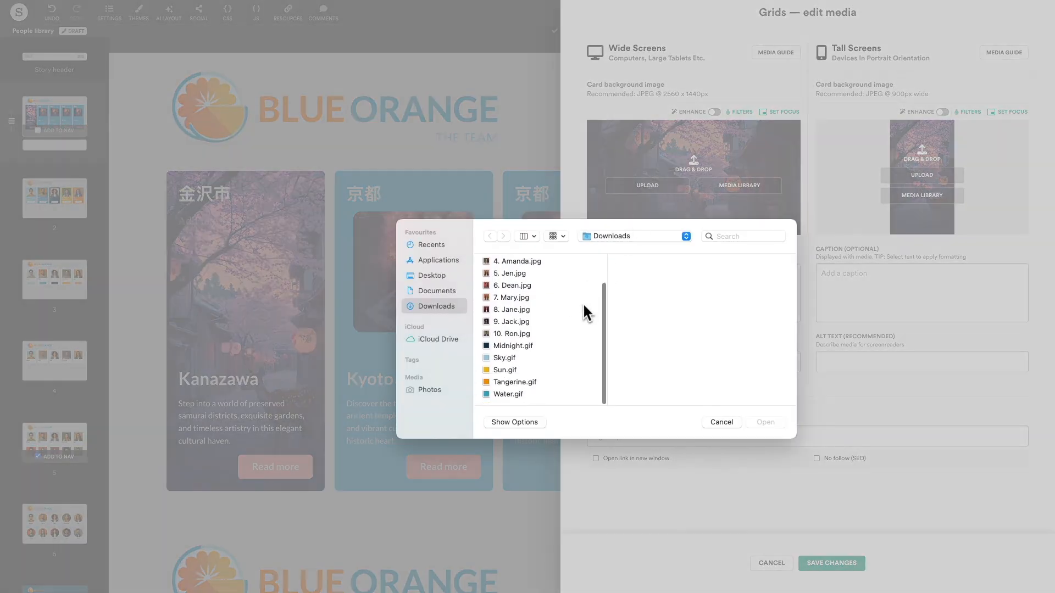
pyautogui.click(562, 358)
pyautogui.click(759, 423)
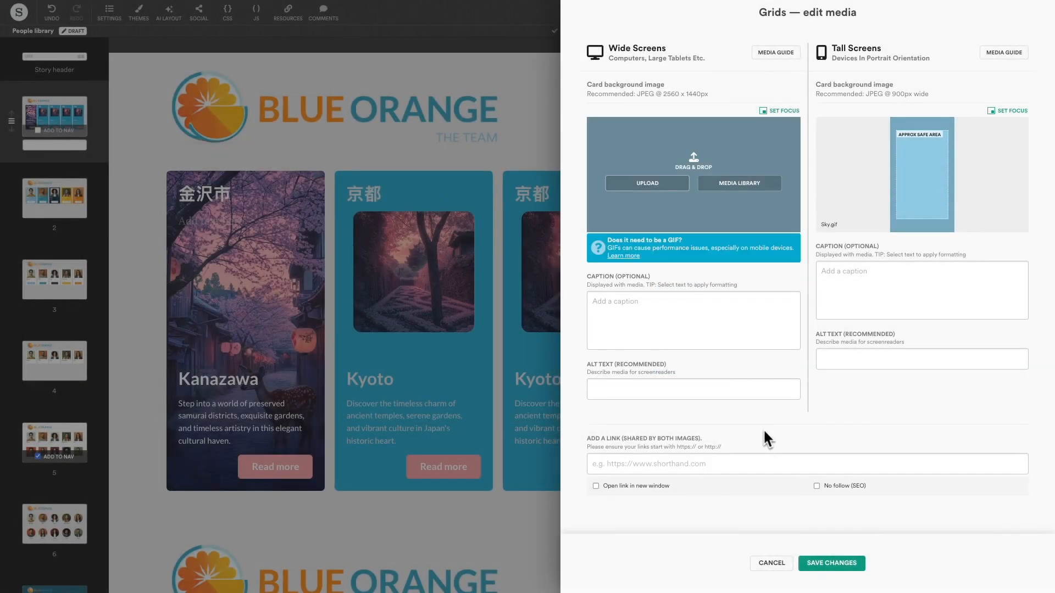
pyautogui.click(830, 563)
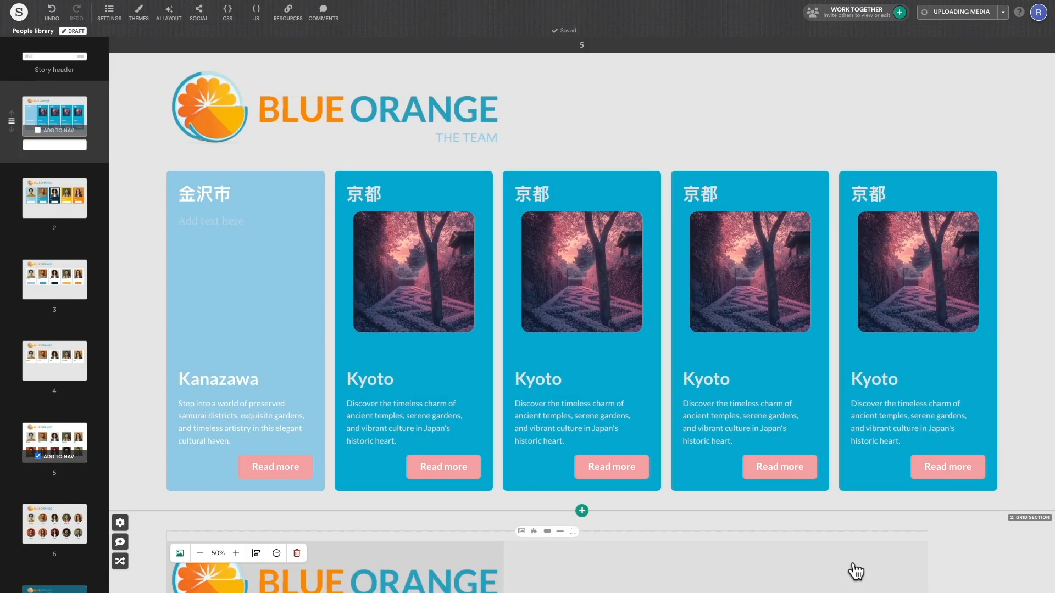
# Step: Give the remaining cards teal, dark navy, yellow and orange colour backgrounds
pyautogui.click(447, 200)
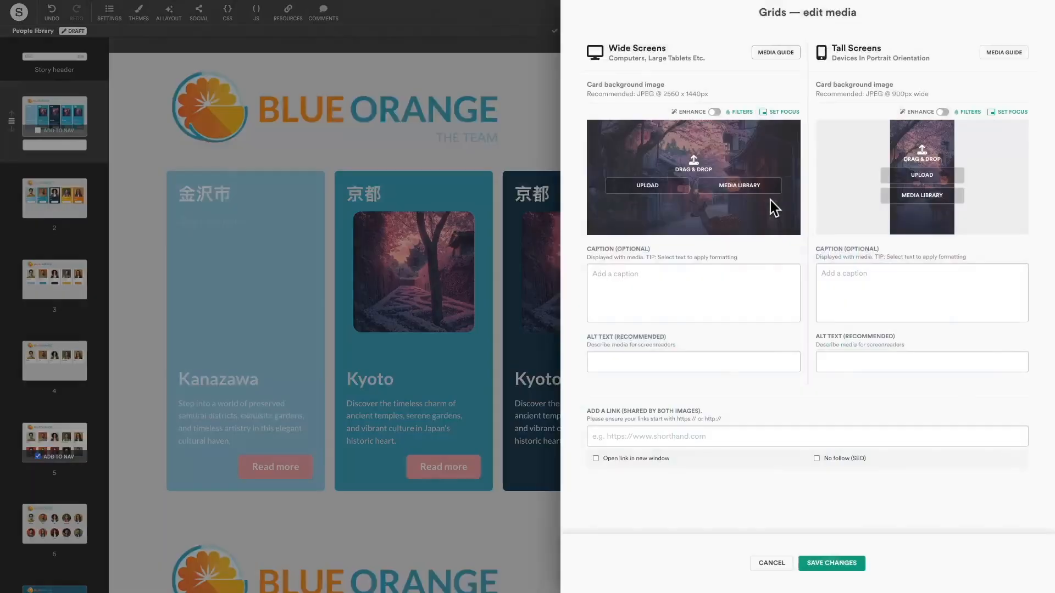
pyautogui.click(772, 207)
pyautogui.click(537, 372)
pyautogui.click(760, 487)
pyautogui.click(831, 563)
pyautogui.click(986, 177)
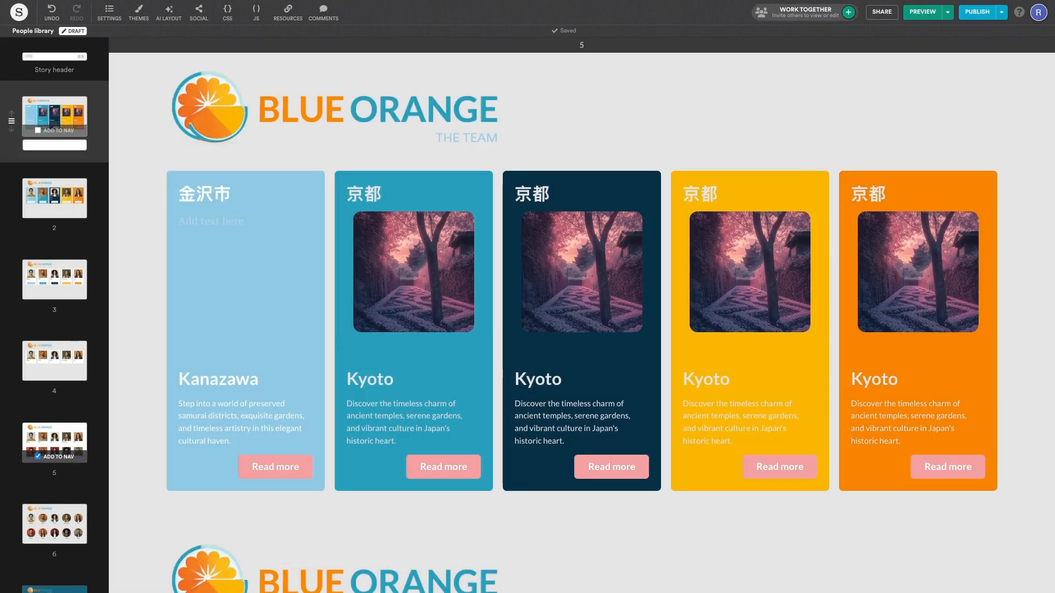
pyautogui.hotkey('ctrl', 'z')
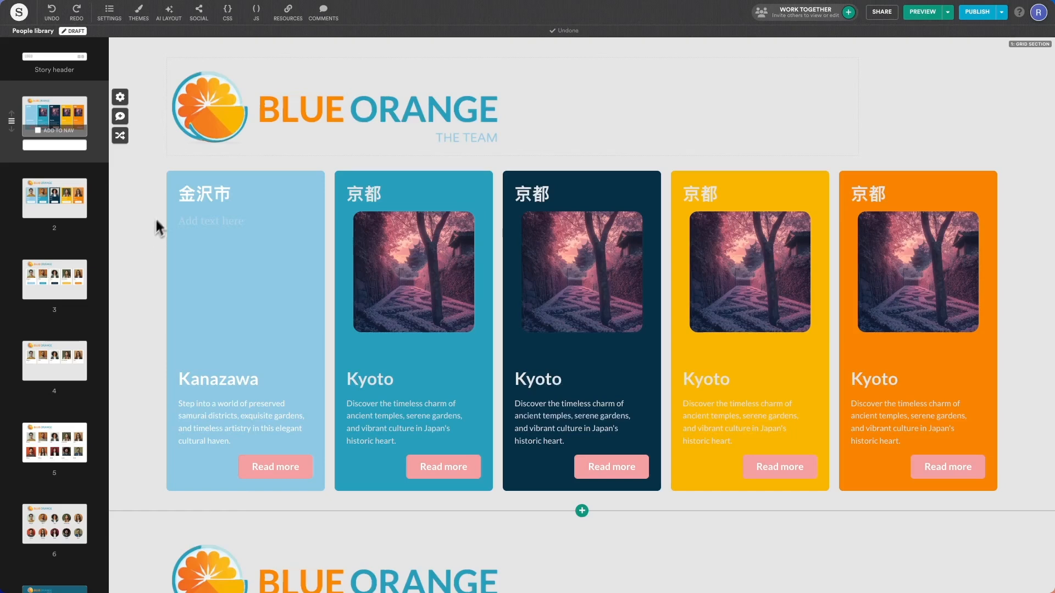
# Step: Delete the 京都 heading row, the image row and the Read more button row from every card
pyautogui.click(169, 196)
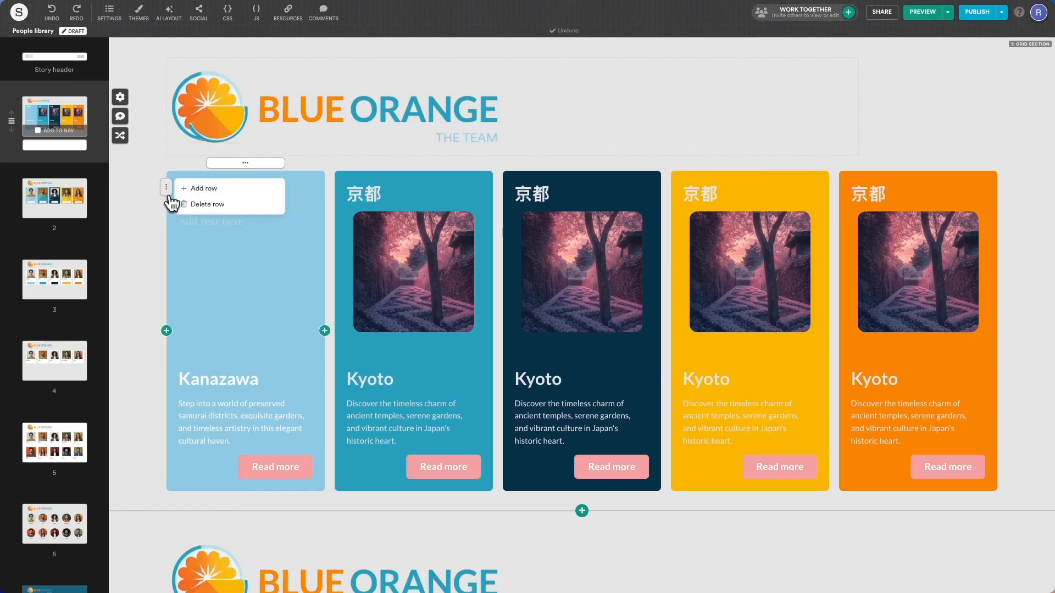
pyautogui.click(201, 203)
pyautogui.click(166, 238)
pyautogui.click(190, 254)
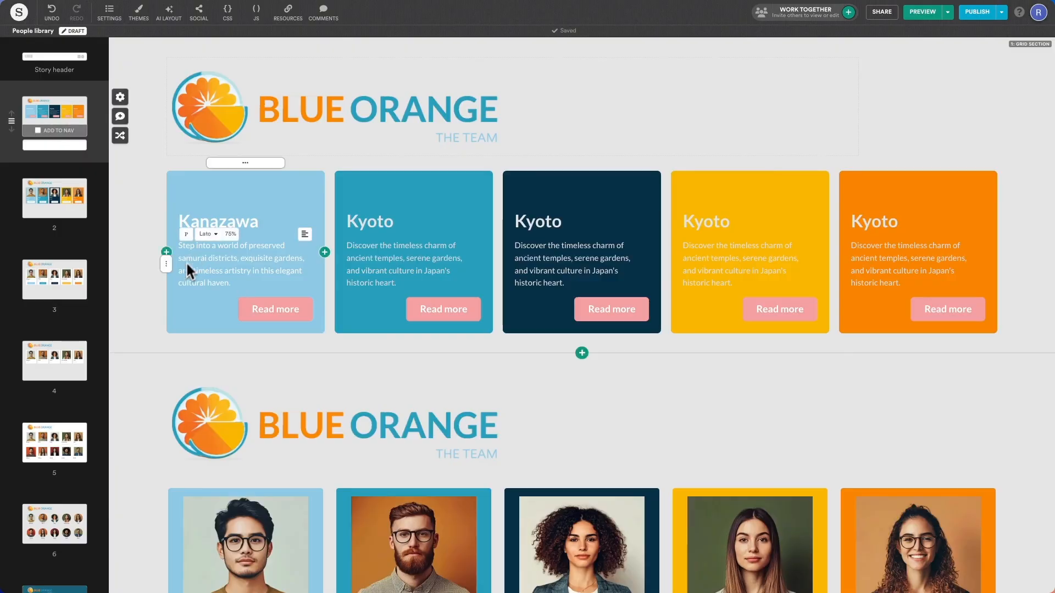
pyautogui.click(166, 315)
pyautogui.click(207, 332)
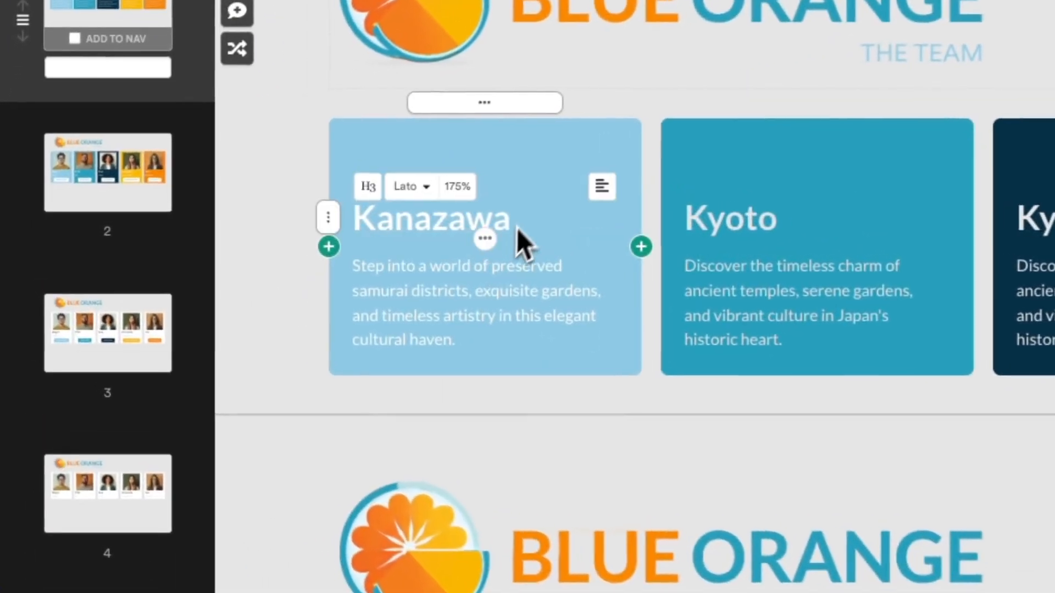
# Step: Start editing the Kanazawa description paragraph in the first card
pyautogui.click(572, 272)
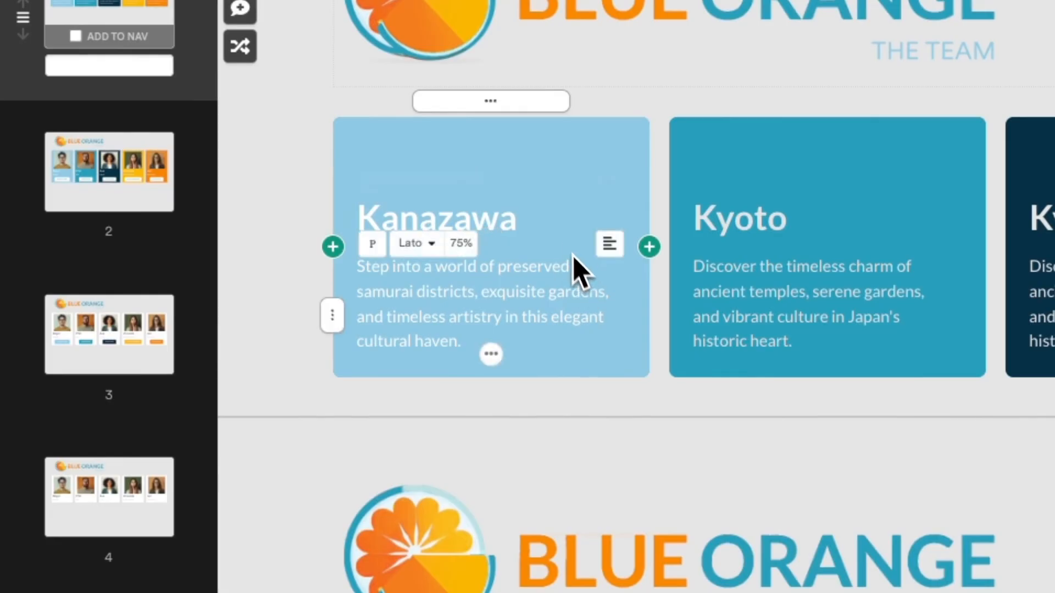
pyautogui.moveTo(531, 175)
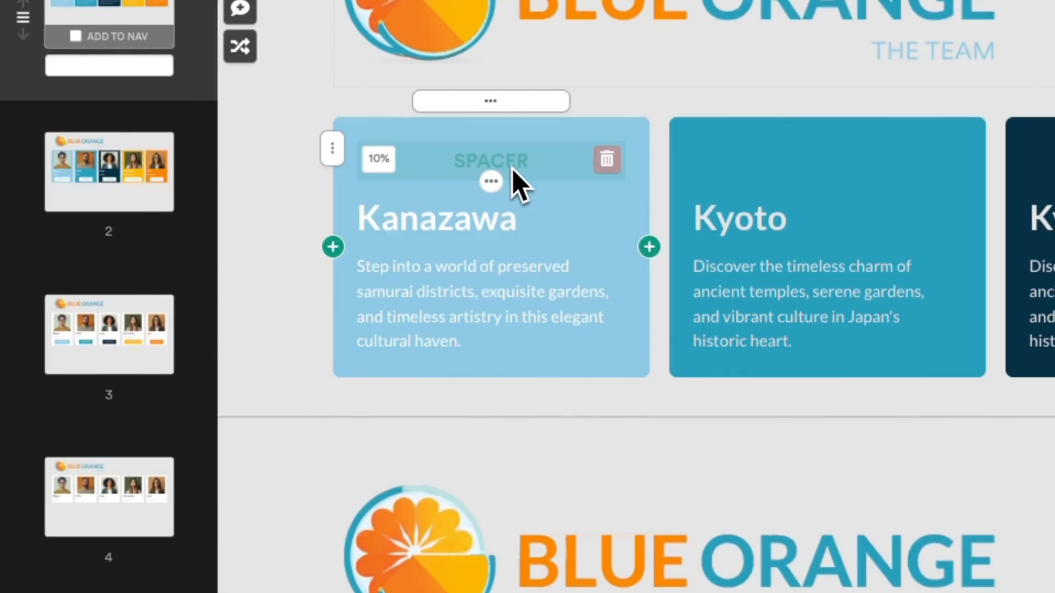
pyautogui.moveTo(502, 188)
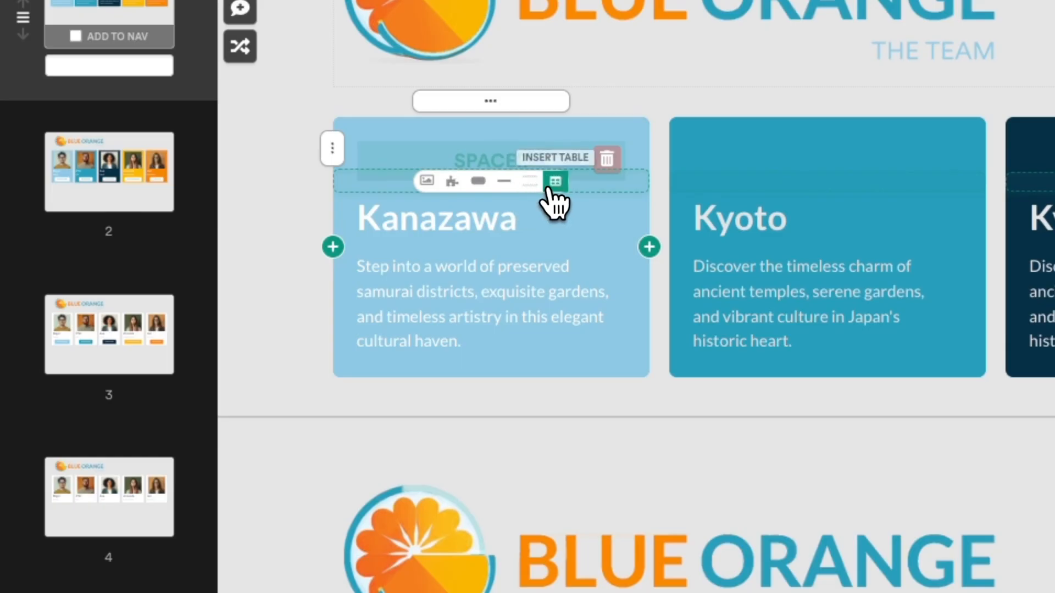
# Step: Upload the first portrait file from Downloads above the first card's Kanazawa heading
pyautogui.click(427, 181)
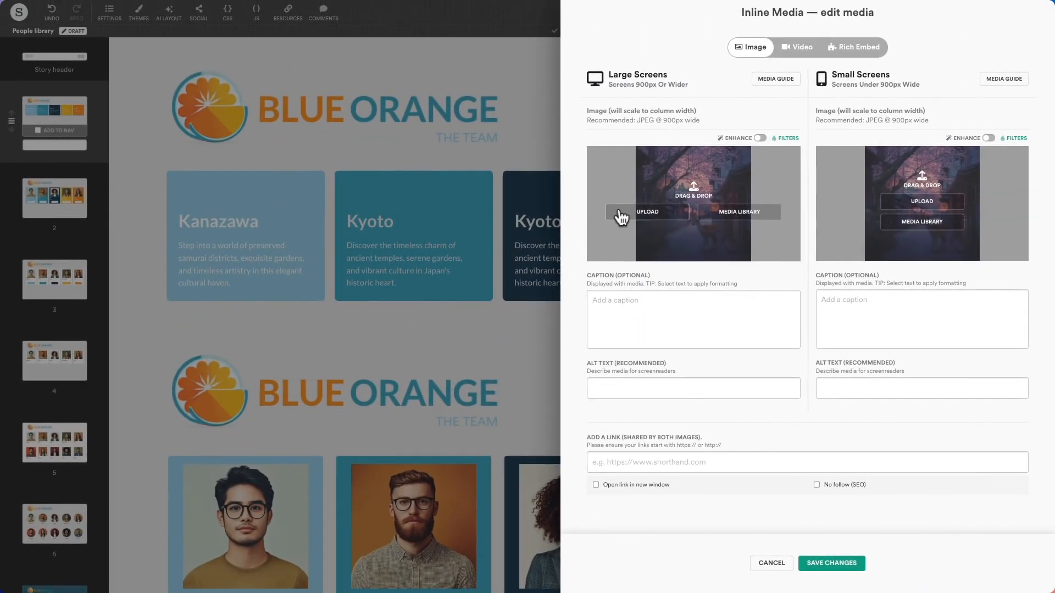
pyautogui.click(681, 212)
pyautogui.click(571, 276)
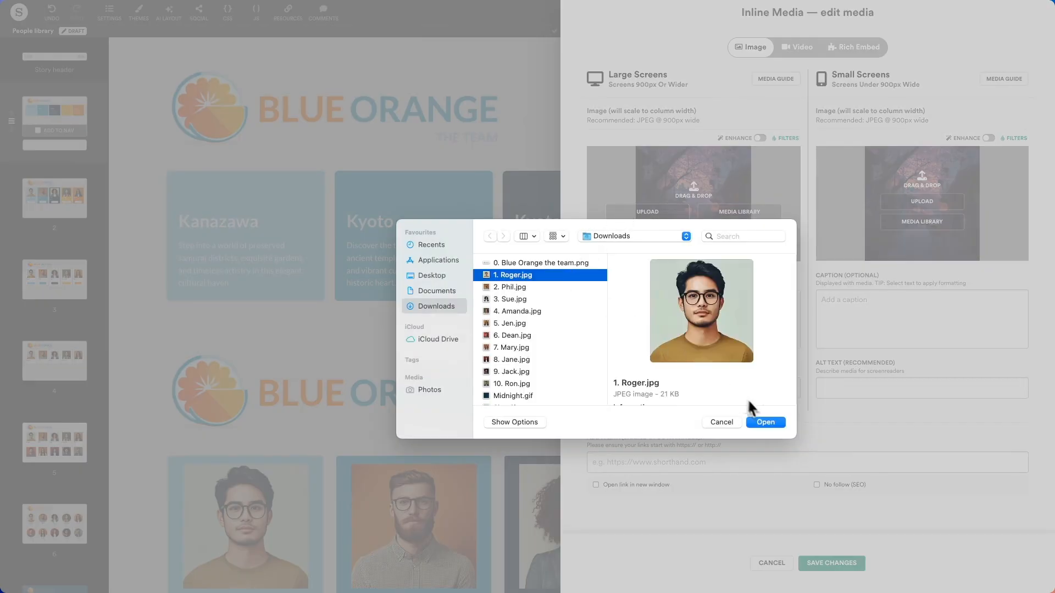
pyautogui.click(765, 422)
pyautogui.click(831, 563)
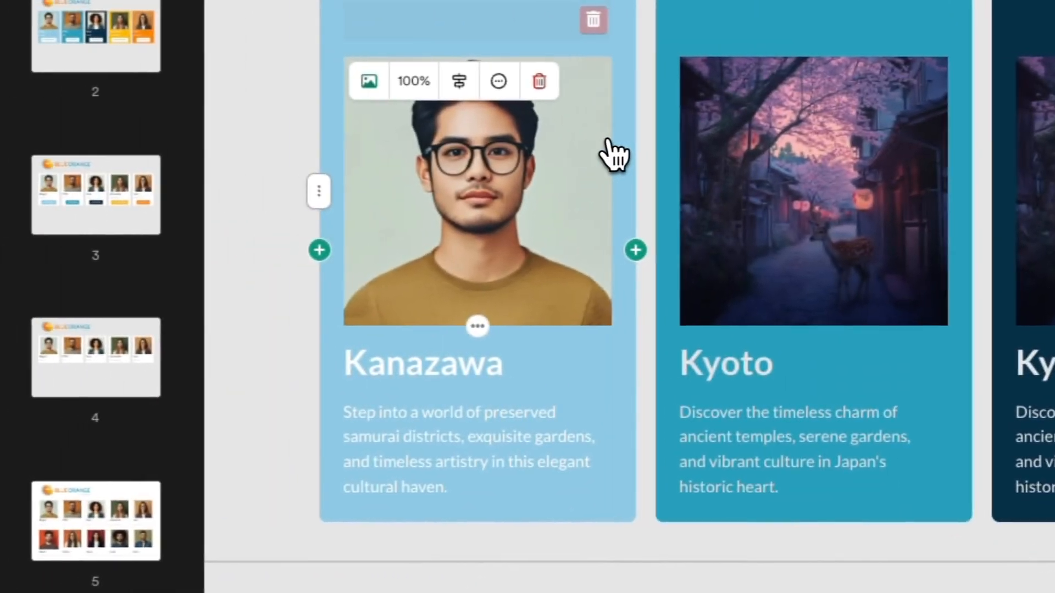
# Step: Review the portrait's alignment and crop options, then begin editing the heading
pyautogui.click(378, 88)
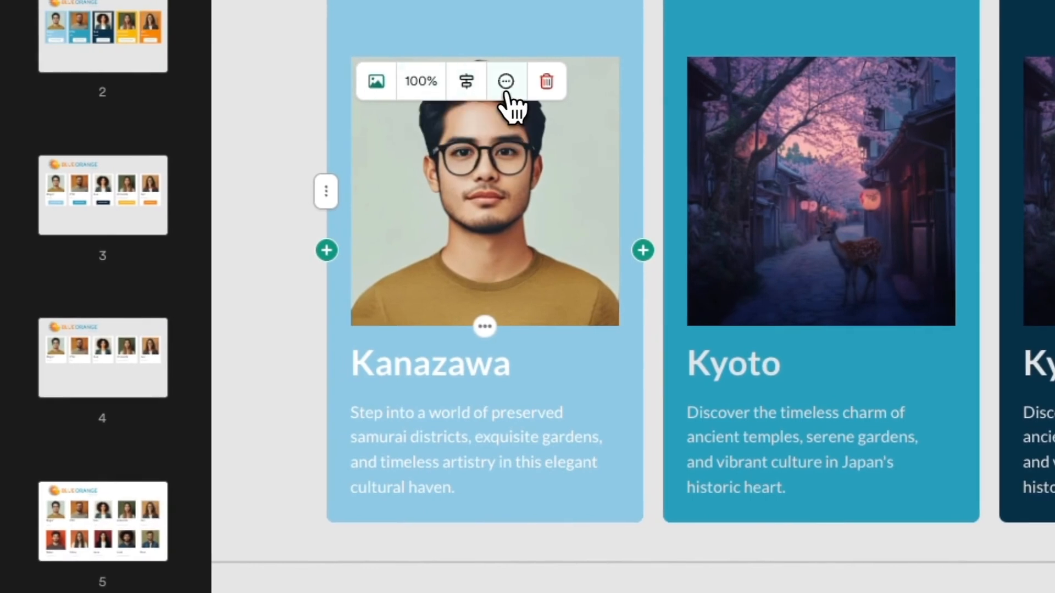
pyautogui.click(506, 85)
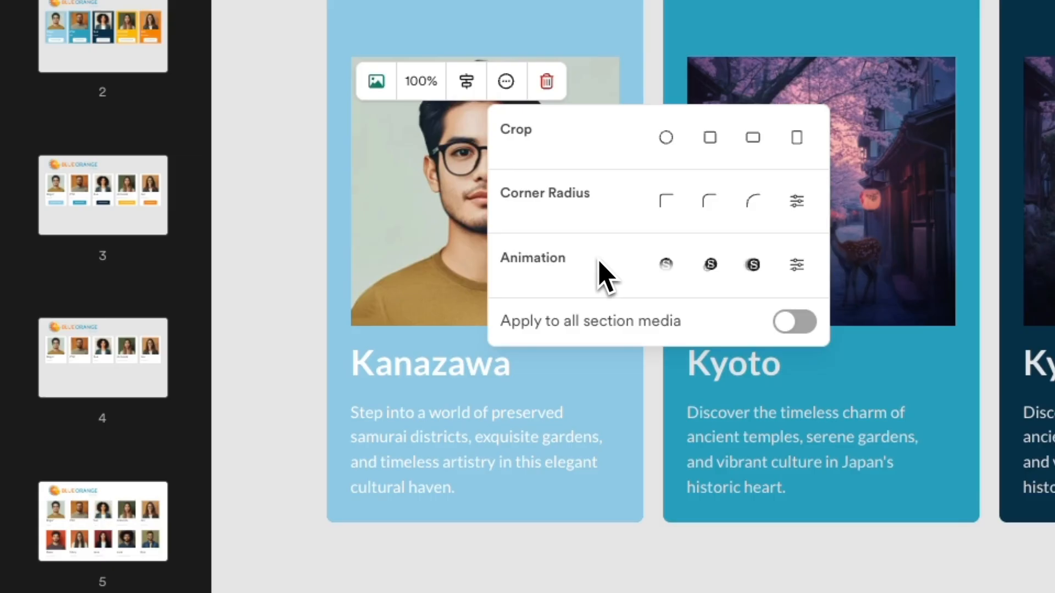
pyautogui.click(525, 369)
# Step: Replace the first card's heading with the member's first name and its description with 'Design' at 100% size
pyautogui.press('BackSpace')
pyautogui.press('BackSpace')
pyautogui.write('Roger')
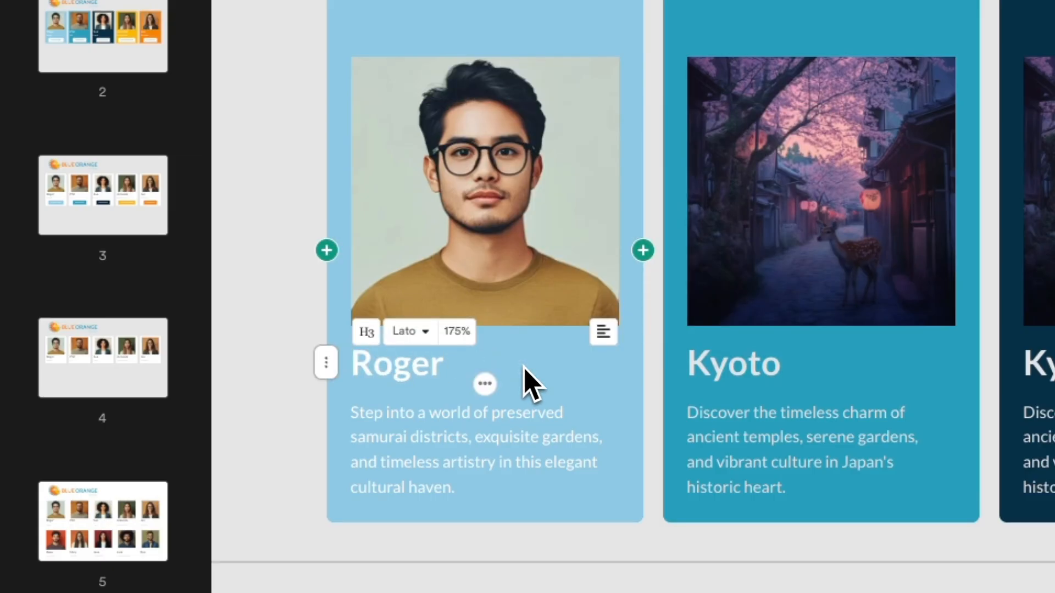
pyautogui.click(502, 428)
pyautogui.hotkey('ctrl', 'a')
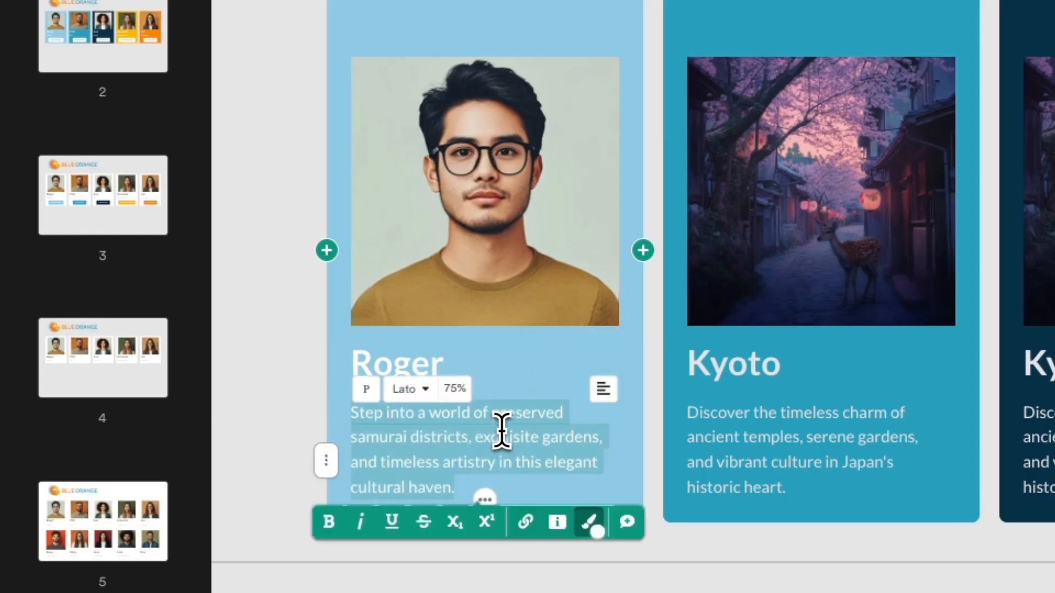
pyautogui.write('Design')
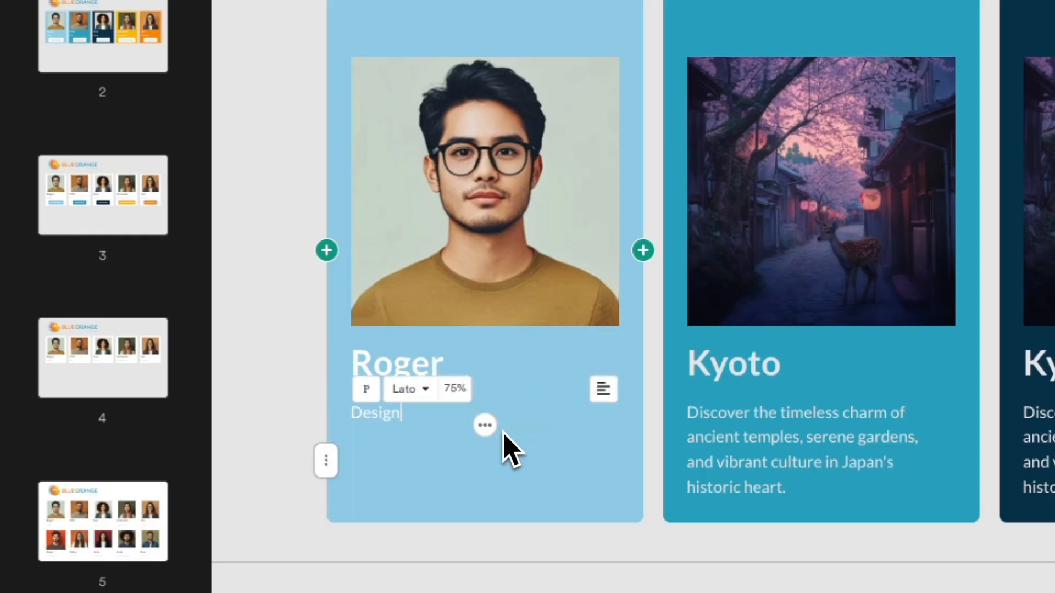
pyautogui.click(459, 397)
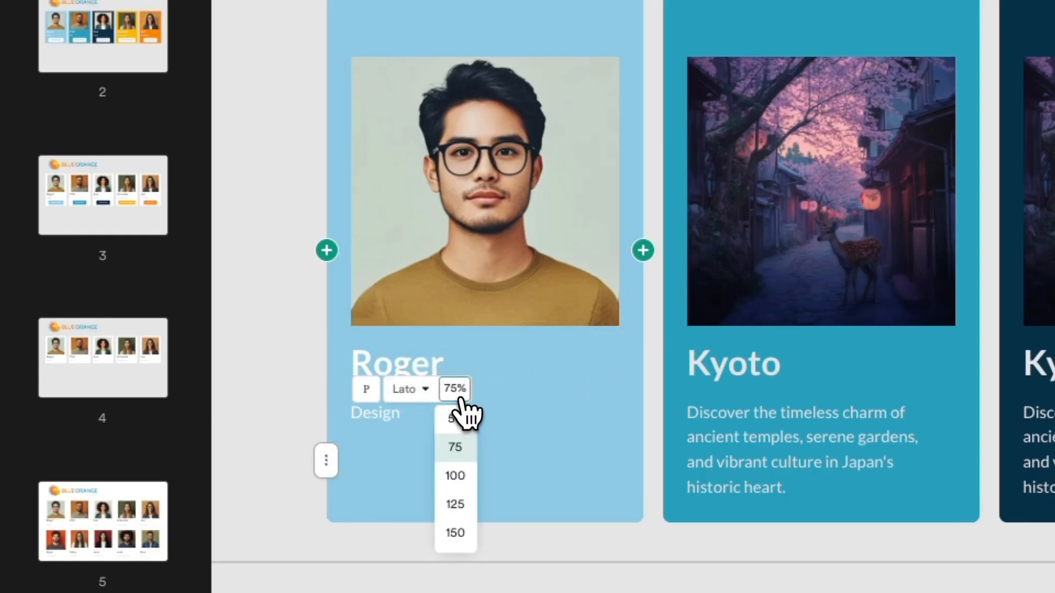
pyautogui.click(468, 476)
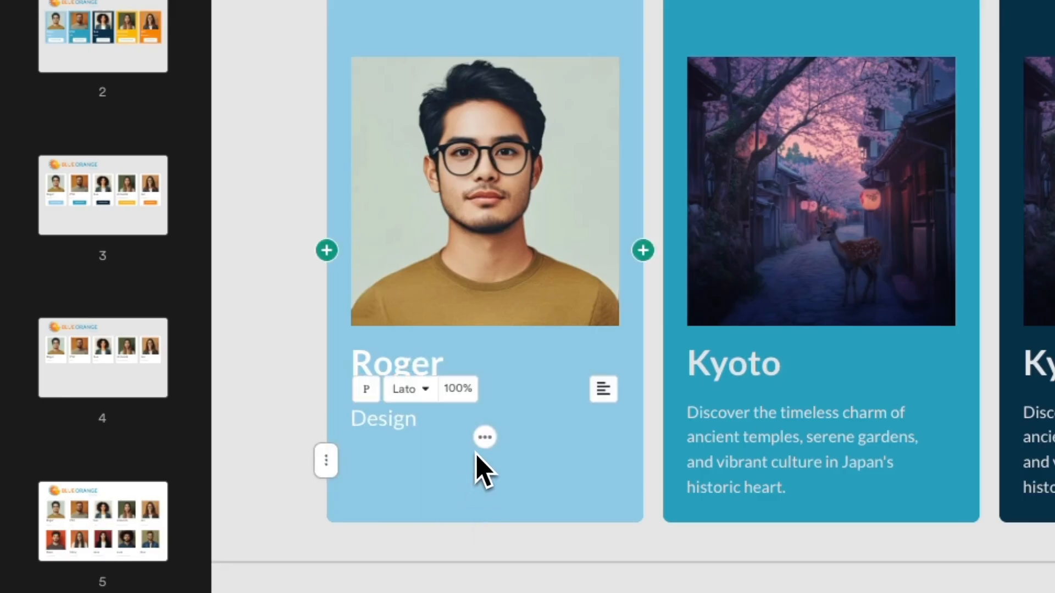
# Step: Add a button row and style the first card's button white with light blue text
pyautogui.click(483, 438)
pyautogui.click(474, 442)
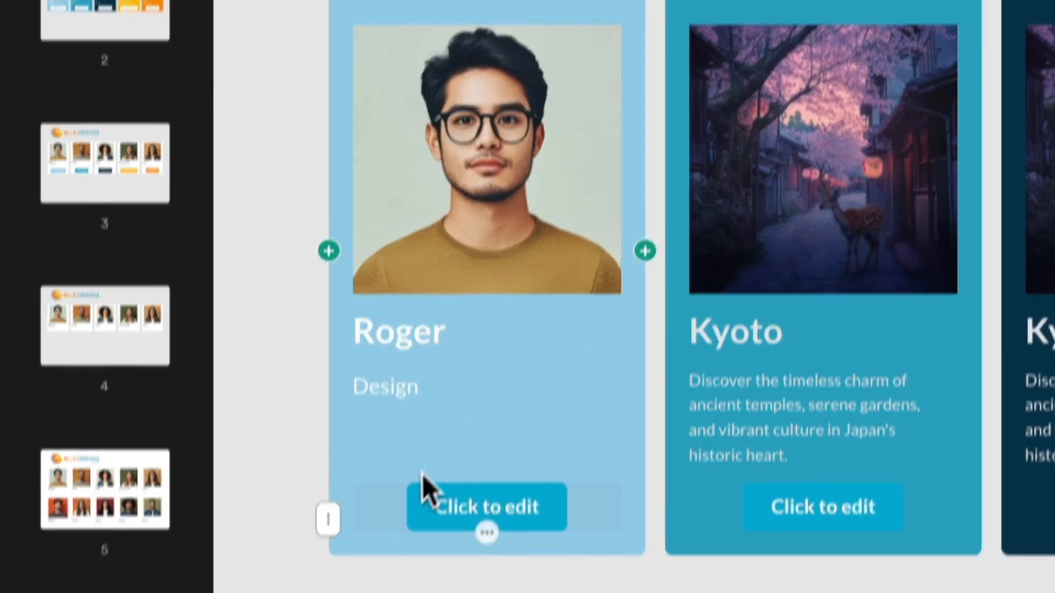
pyautogui.click(425, 529)
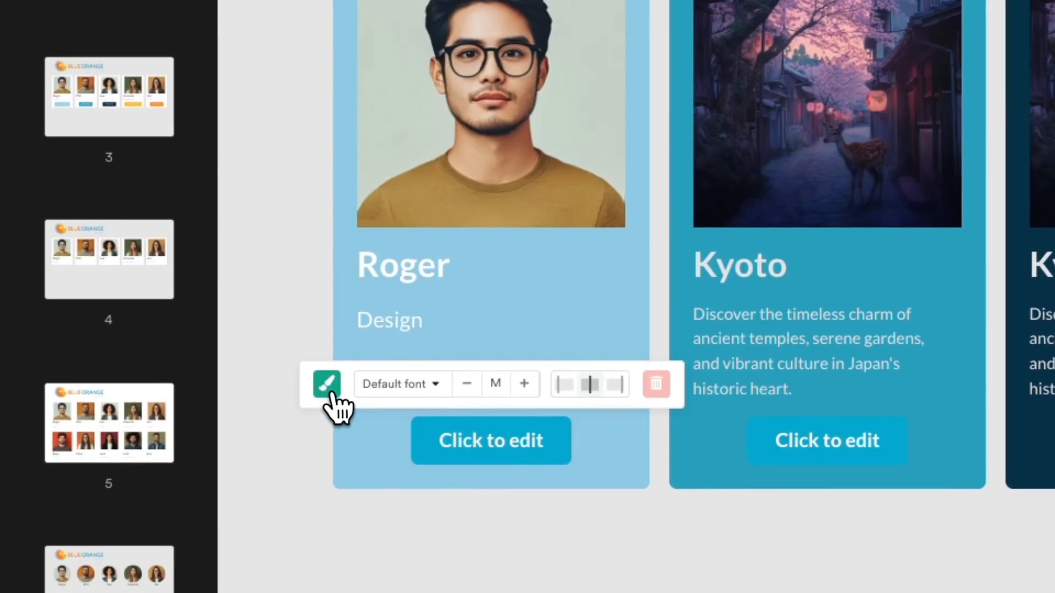
pyautogui.click(323, 486)
pyautogui.click(458, 314)
pyautogui.click(422, 157)
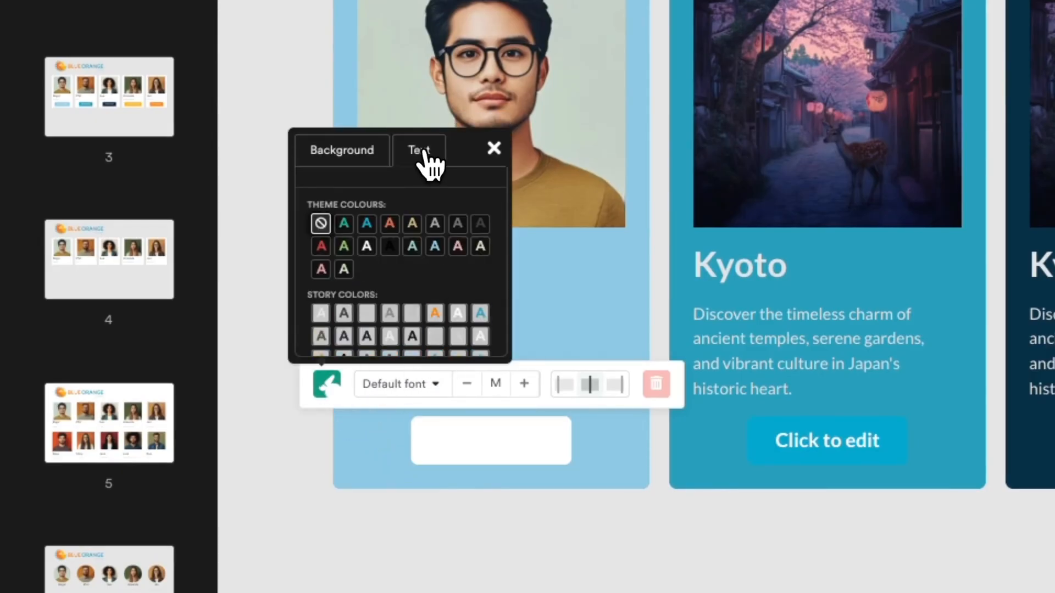
pyautogui.click(434, 246)
pyautogui.click(513, 440)
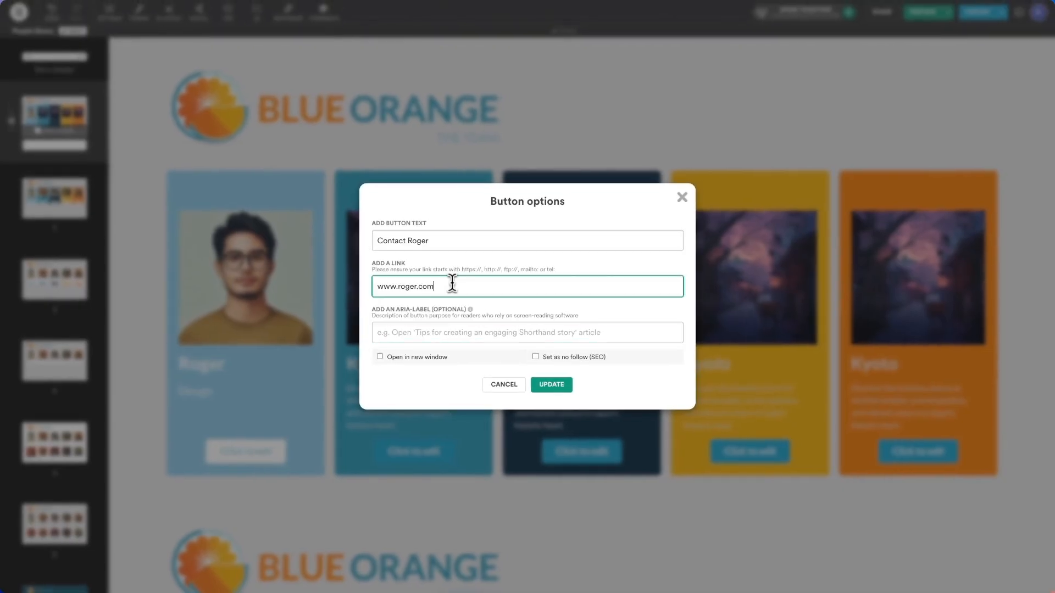
pyautogui.click(551, 385)
pyautogui.click(413, 250)
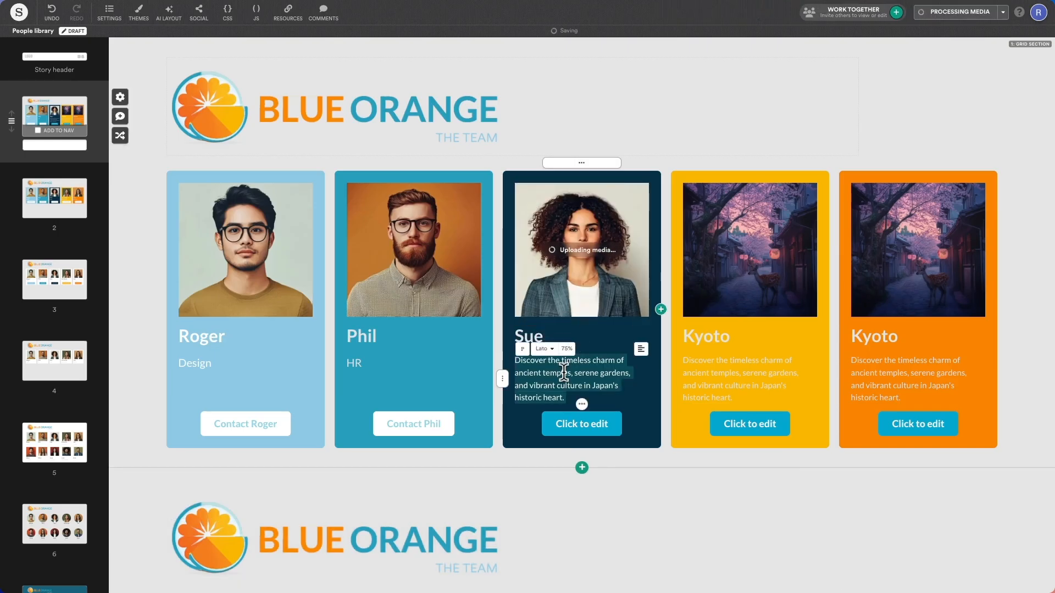
pyautogui.click(567, 350)
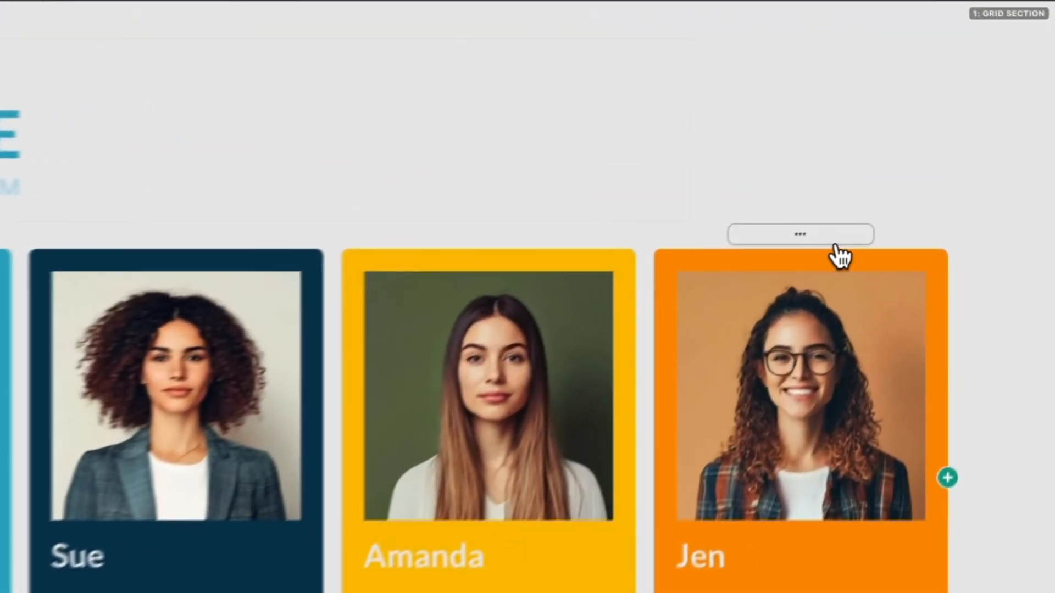
# Step: After briefly trying cyan, set every card background to white in Section Options
pyautogui.click(934, 165)
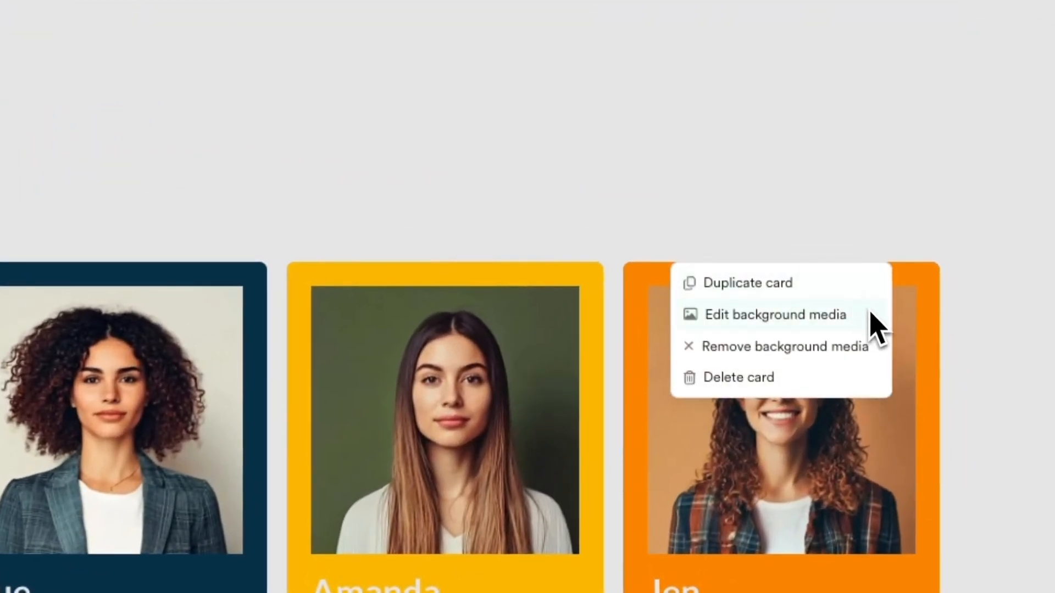
pyautogui.click(586, 163)
pyautogui.click(432, 164)
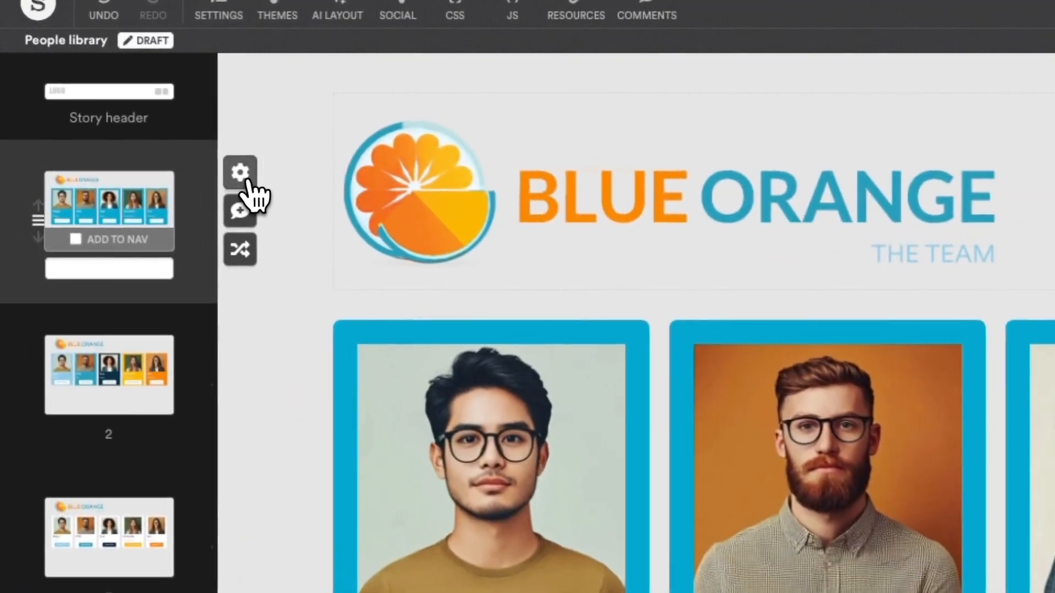
pyautogui.click(203, 149)
pyautogui.scroll(-5, 88, 228)
pyautogui.click(94, 364)
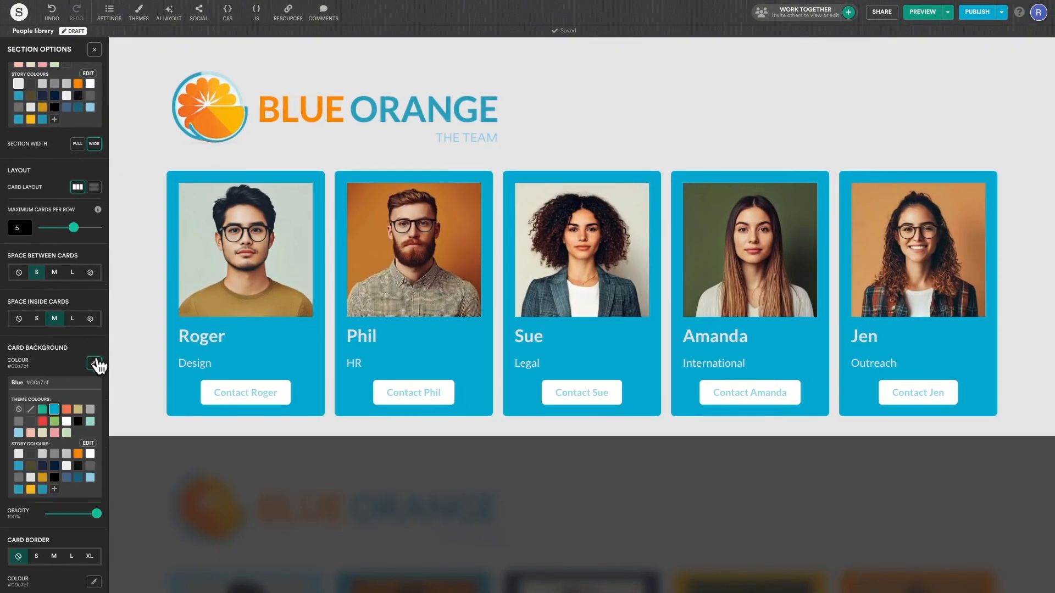
pyautogui.click(90, 453)
# Step: Colour the first card's name dark and its 'Design' role grey
pyautogui.doubleClick(209, 335)
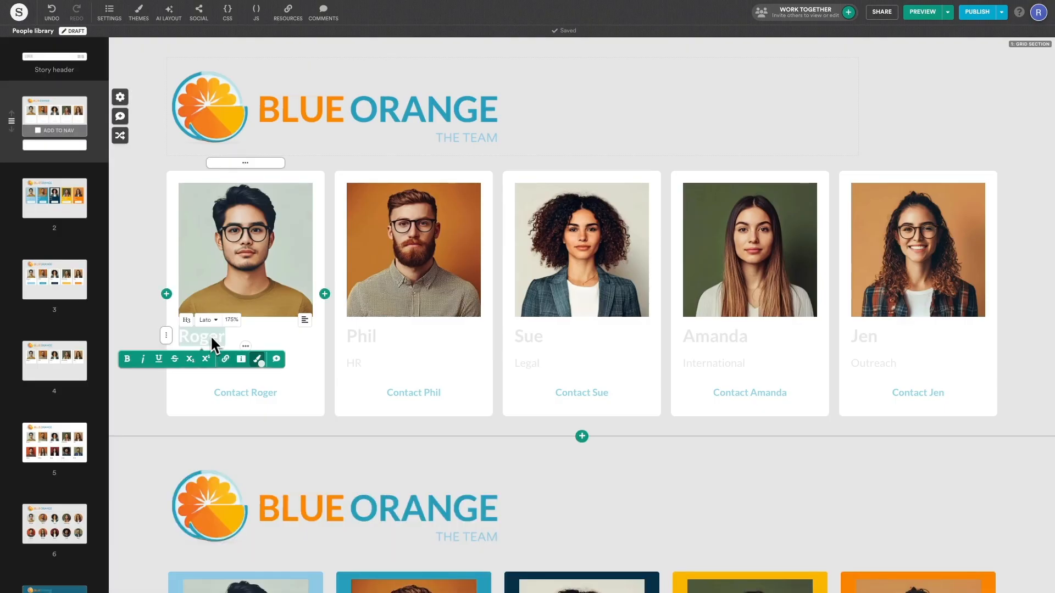
pyautogui.click(259, 359)
pyautogui.click(228, 330)
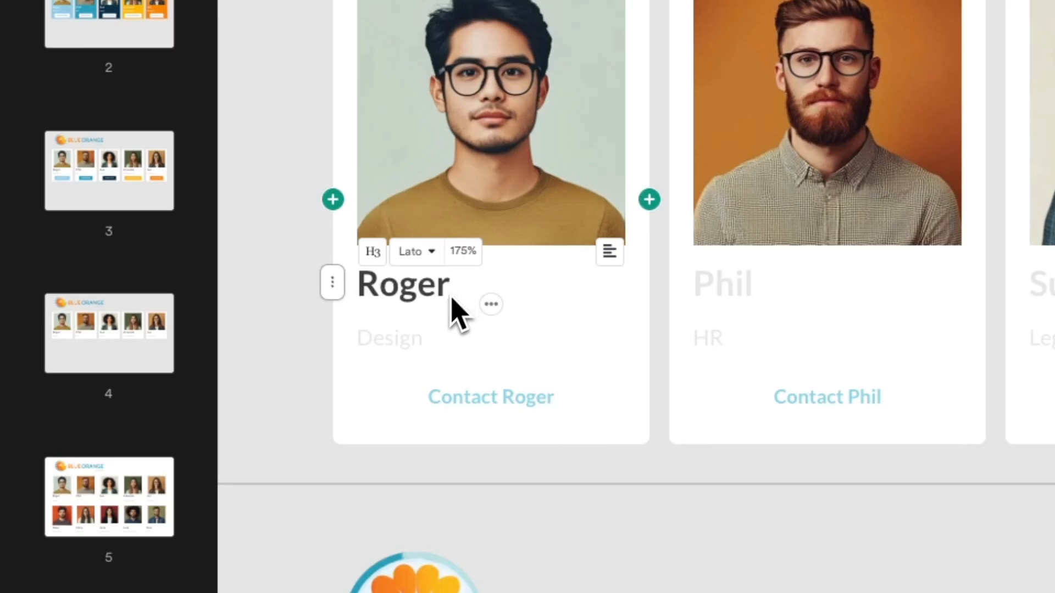
pyautogui.doubleClick(211, 365)
pyautogui.click(501, 376)
pyautogui.click(497, 334)
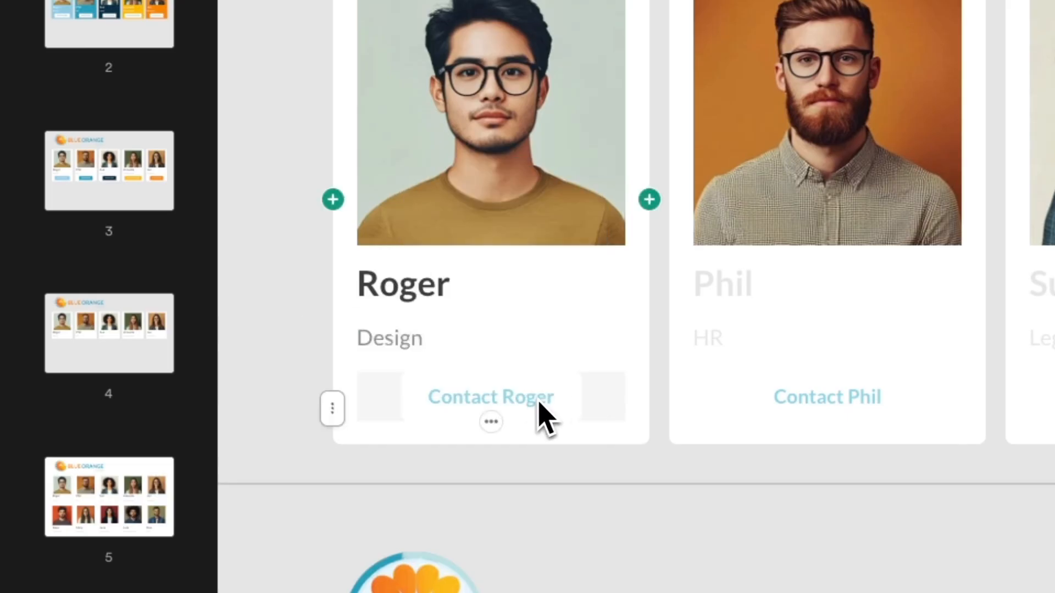
# Step: Make the first card's Contact button light blue with white text
pyautogui.click(542, 417)
pyautogui.click(328, 341)
pyautogui.click(412, 311)
pyautogui.click(419, 92)
pyautogui.click(366, 202)
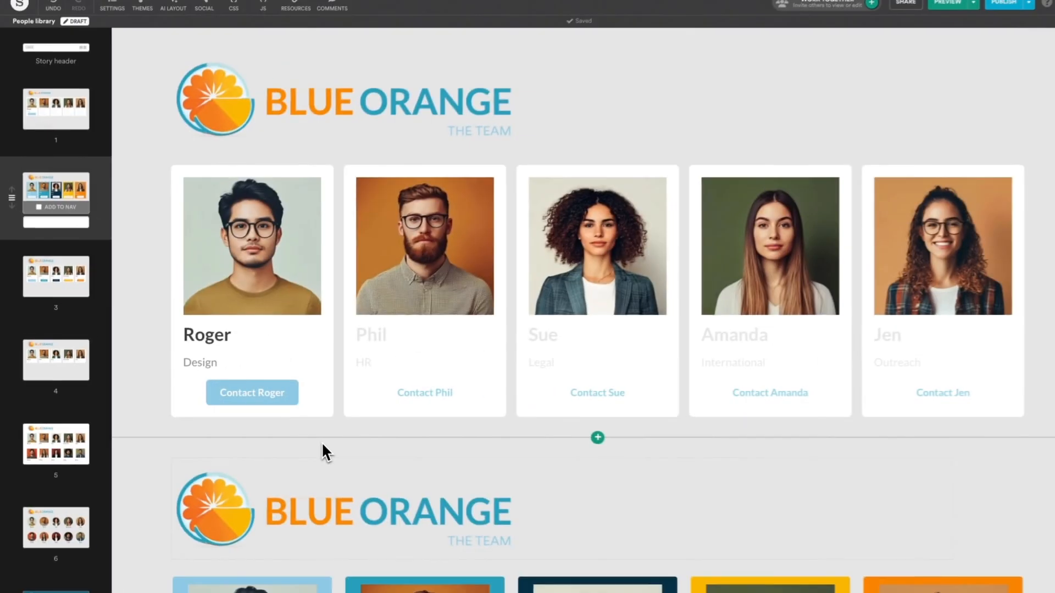
pyautogui.click(826, 396)
pyautogui.click(663, 340)
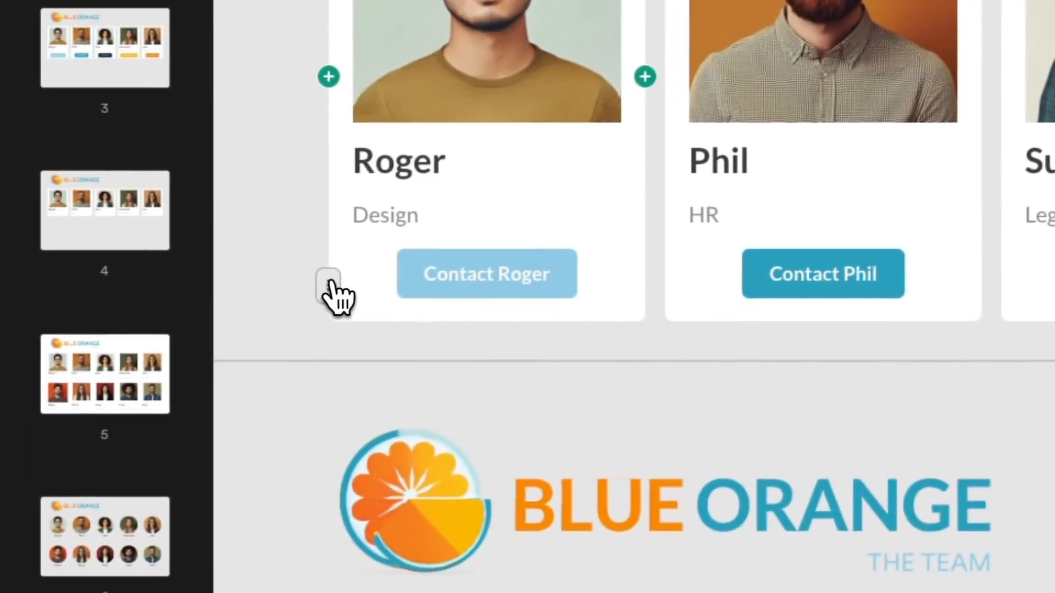
# Step: Remove the contact button row from every card and add four new team cards after the last card
pyautogui.click(167, 398)
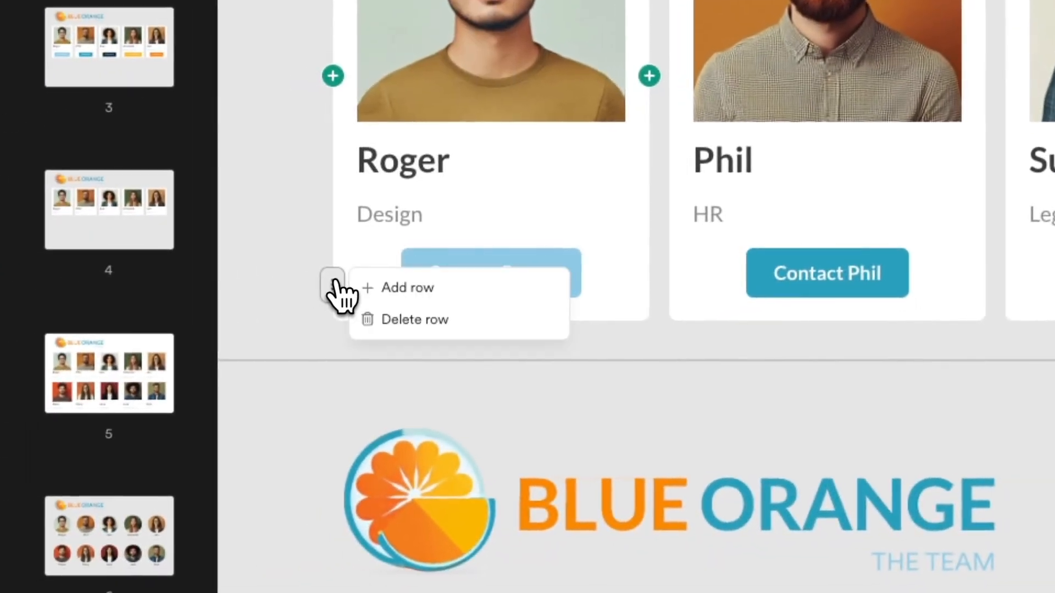
pyautogui.click(454, 319)
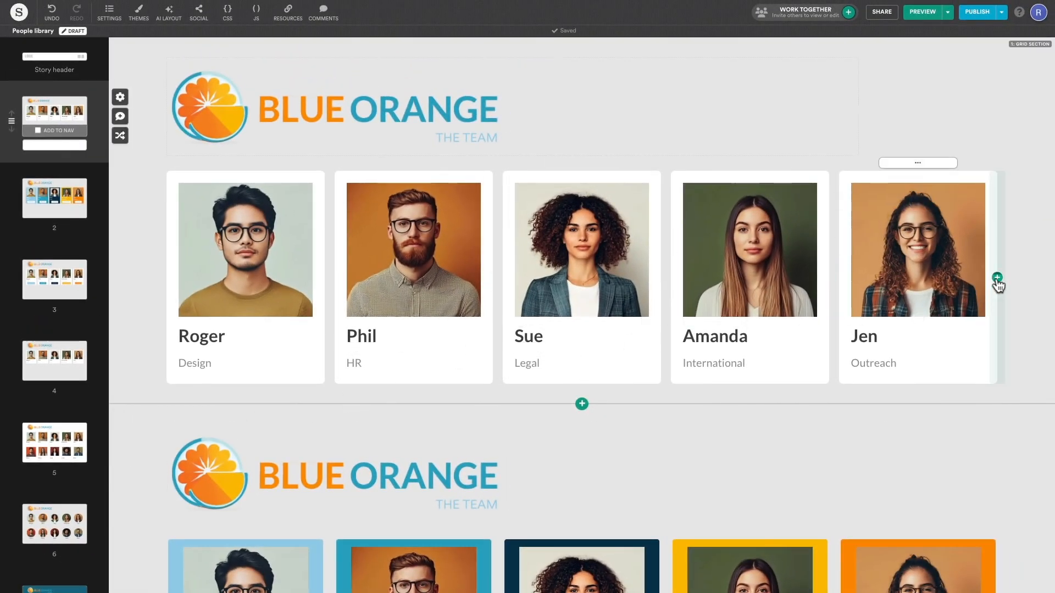
pyautogui.click(997, 278)
pyautogui.click(997, 278)
pyautogui.click(997, 278)
pyautogui.click(997, 277)
pyautogui.click(997, 277)
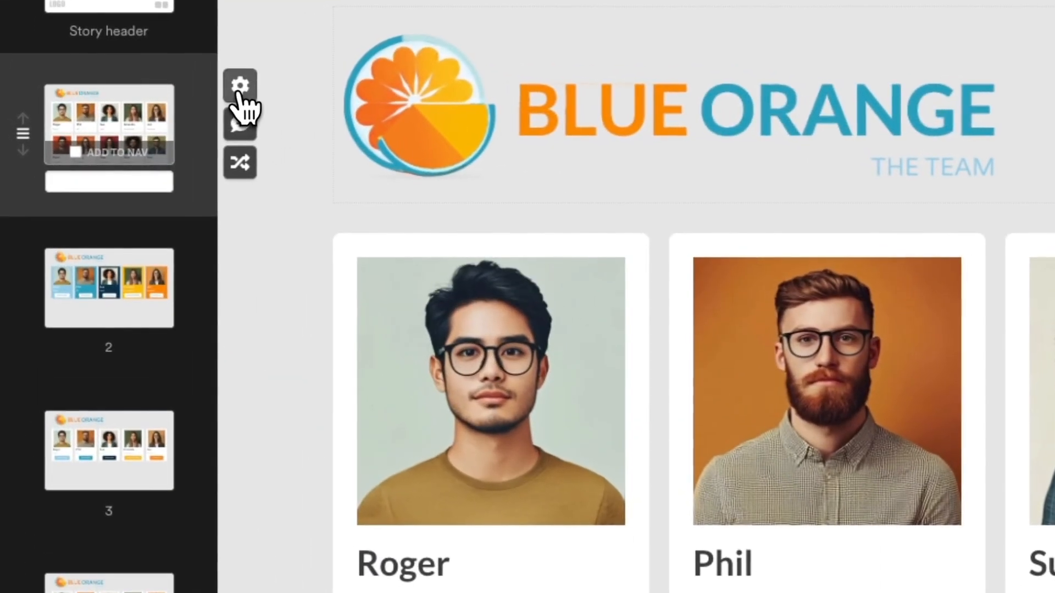
# Step: Switch to custom Space Between Cards and adjust the Columns gap slider
pyautogui.click(120, 97)
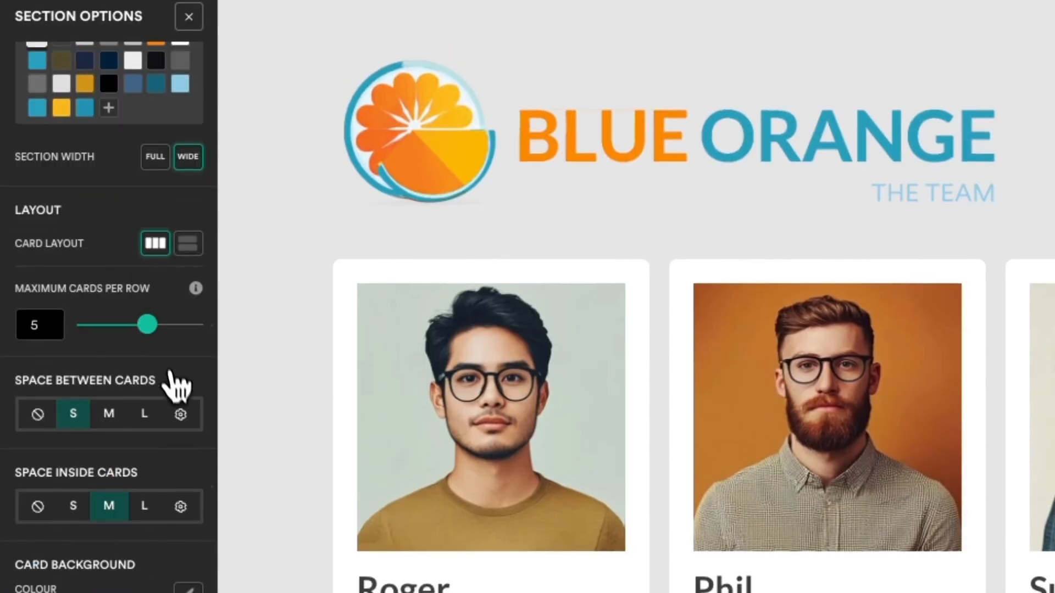
pyautogui.click(181, 415)
pyautogui.moveTo(64, 274); pyautogui.dragTo(53, 298)
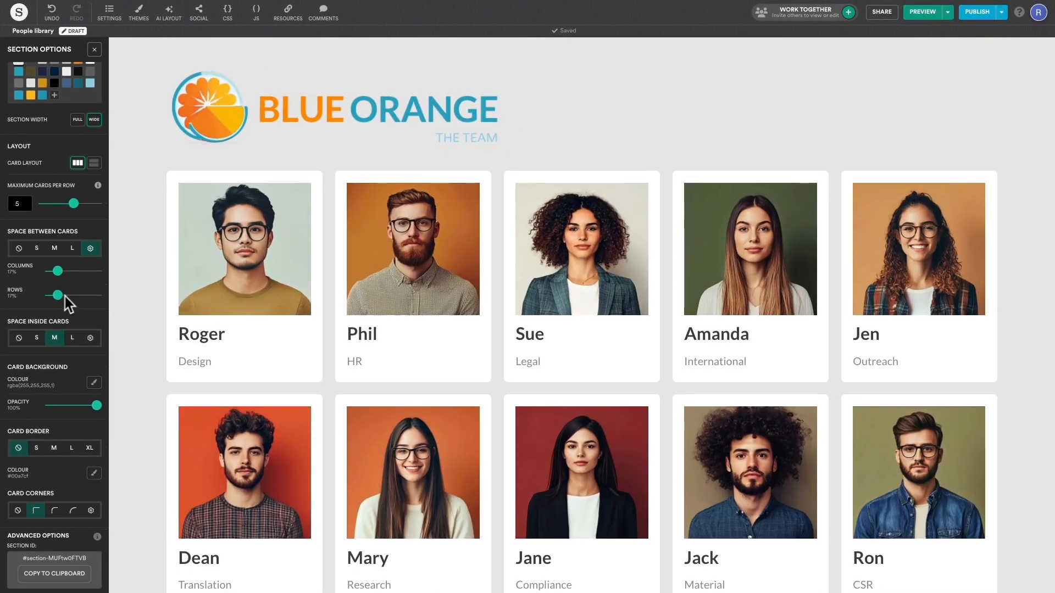
pyautogui.scroll(-1, 119, 269)
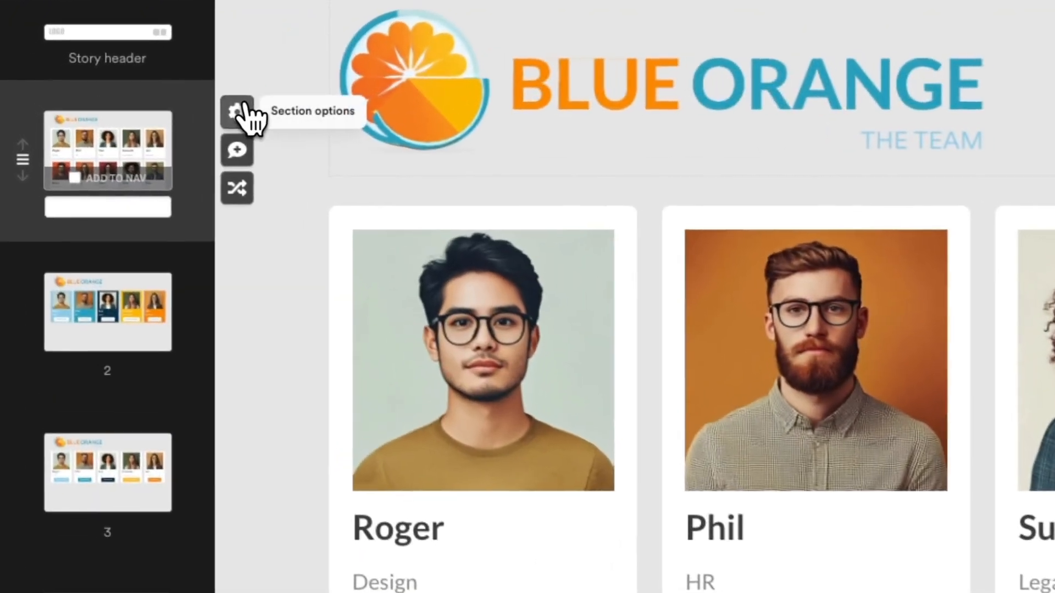
# Step: Set the Card Background colour to none so the photos sit on the grey section
pyautogui.click(121, 96)
pyautogui.scroll(-2, 53, 394)
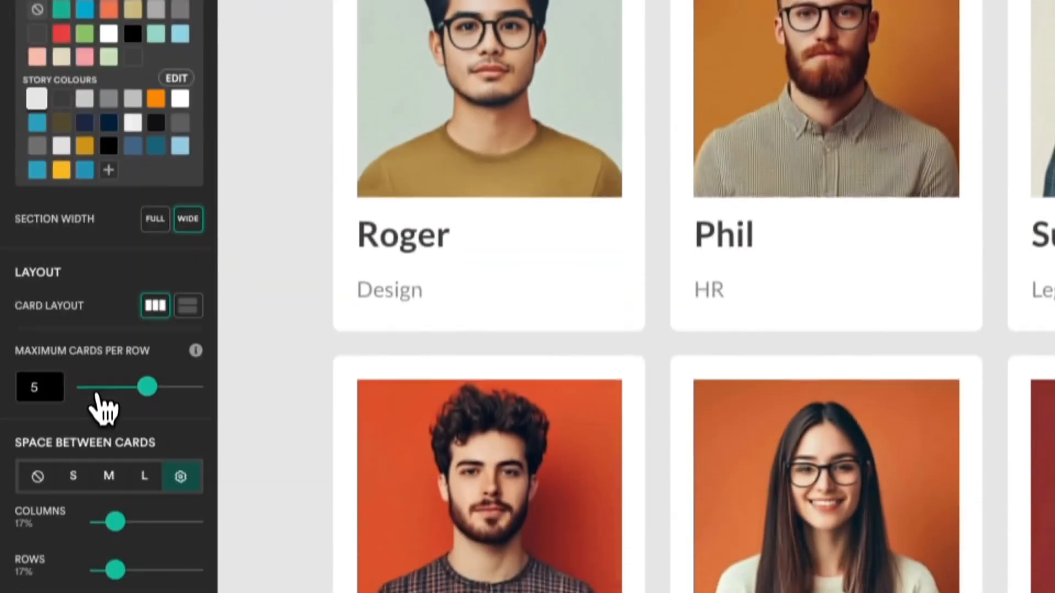
pyautogui.scroll(-4, 104, 407)
pyautogui.click(186, 299)
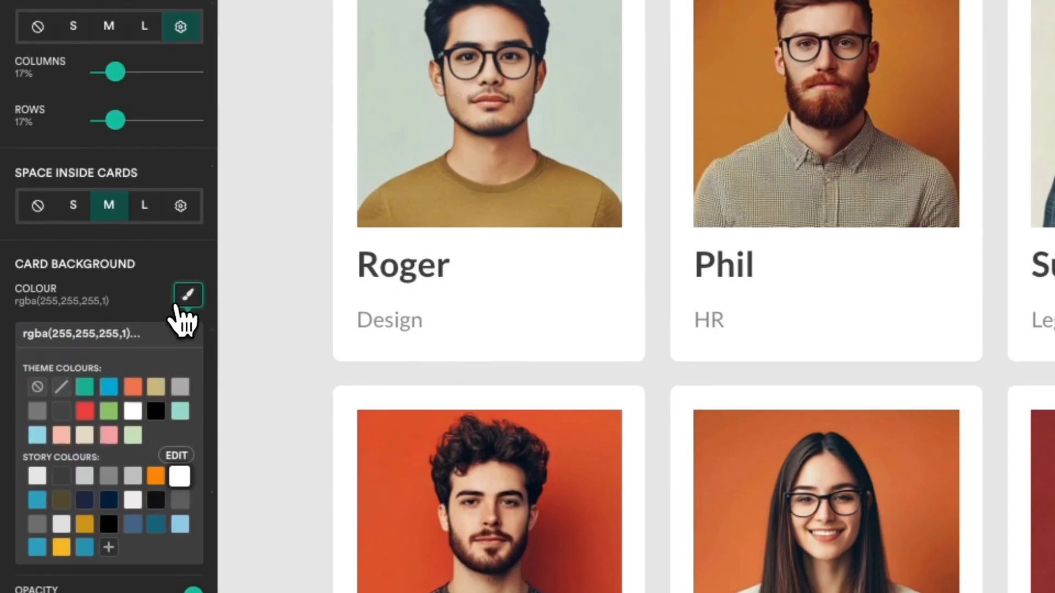
pyautogui.click(37, 387)
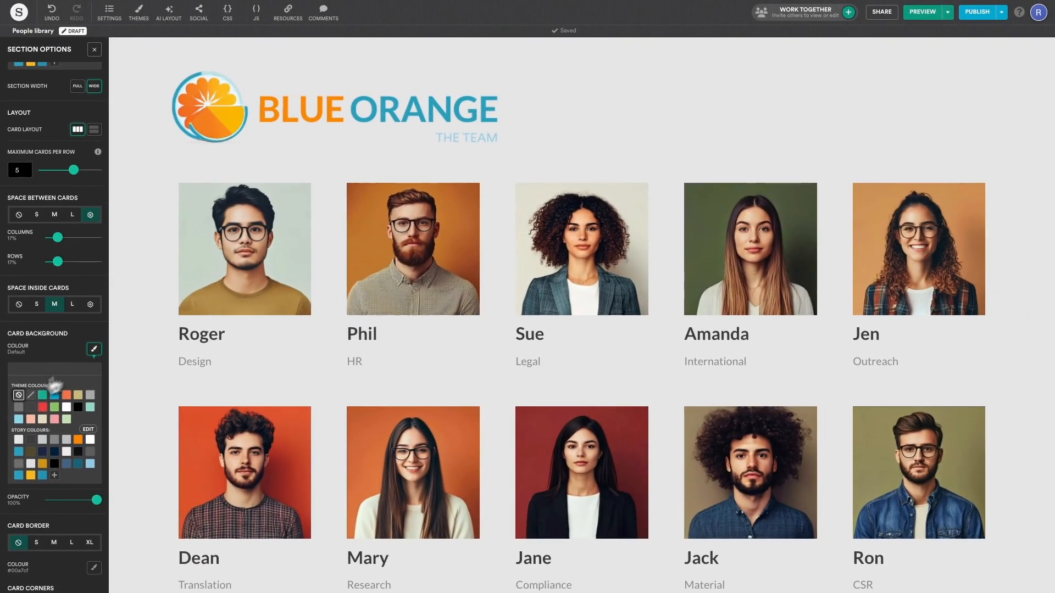
pyautogui.click(250, 220)
# Step: Crop the first card's photo into a circle and apply it to all section media
pyautogui.click(256, 195)
pyautogui.click(336, 223)
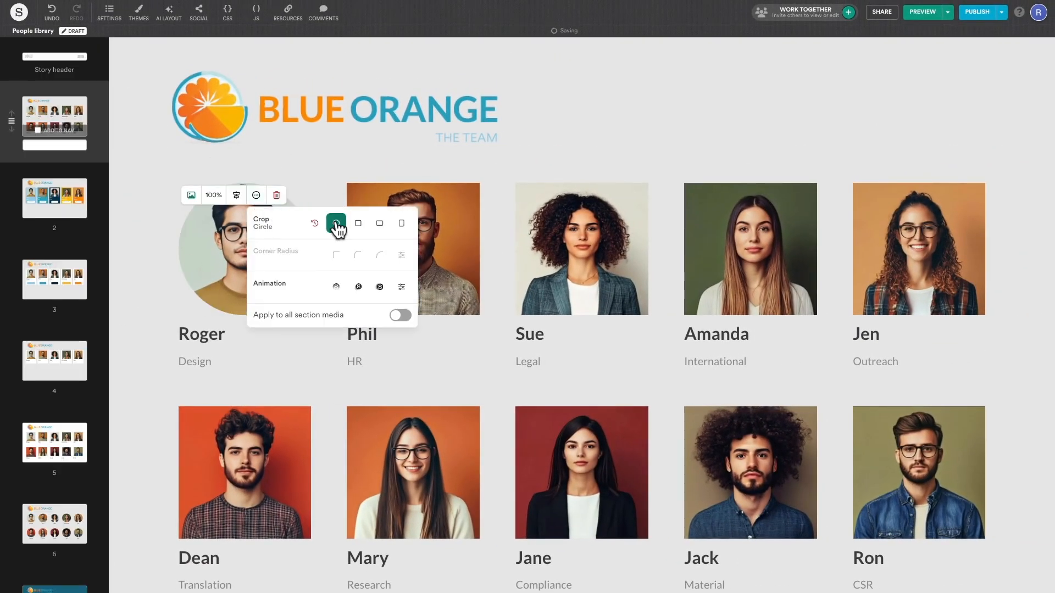
pyautogui.click(147, 260)
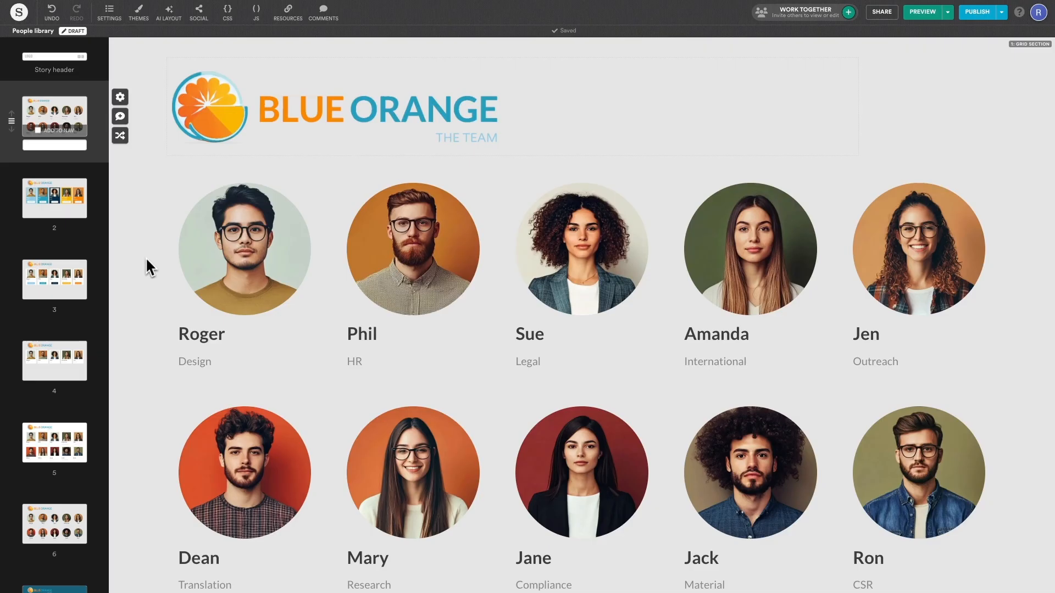
# Step: Switch all team photos to the tall Portrait crop instead
pyautogui.click(244, 247)
pyautogui.click(256, 195)
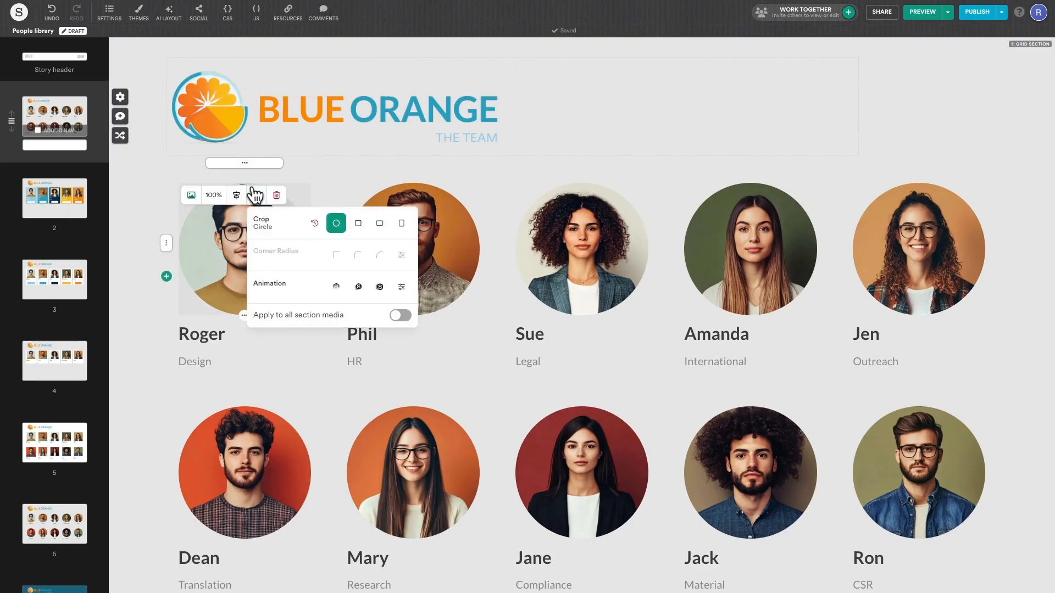
pyautogui.click(401, 223)
pyautogui.click(401, 315)
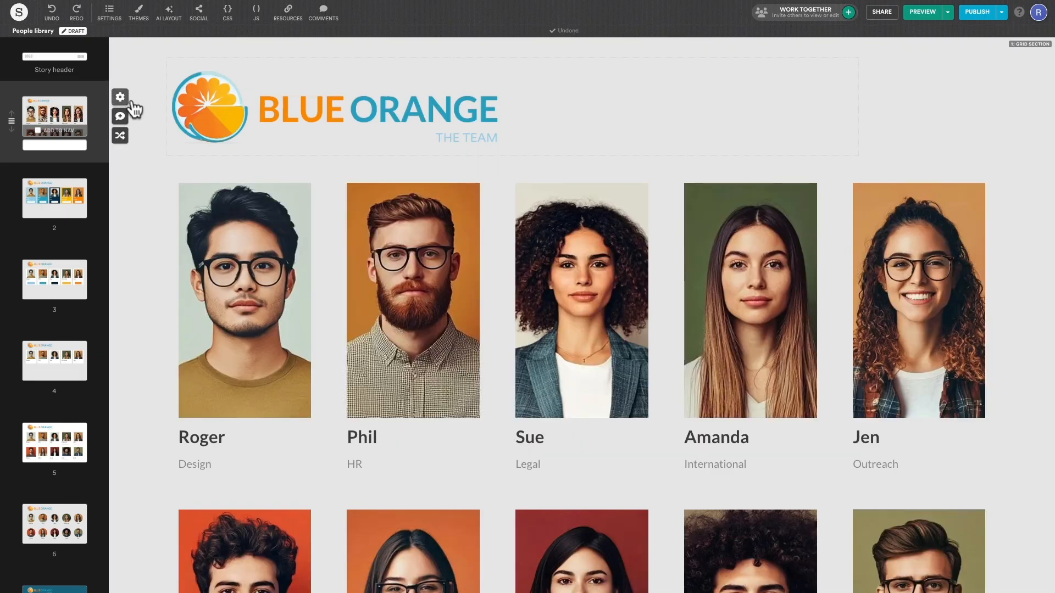
pyautogui.click(124, 98)
# Step: Give the cards white backgrounds, a large white border and the roundest corners
pyautogui.scroll(-8, 94, 153)
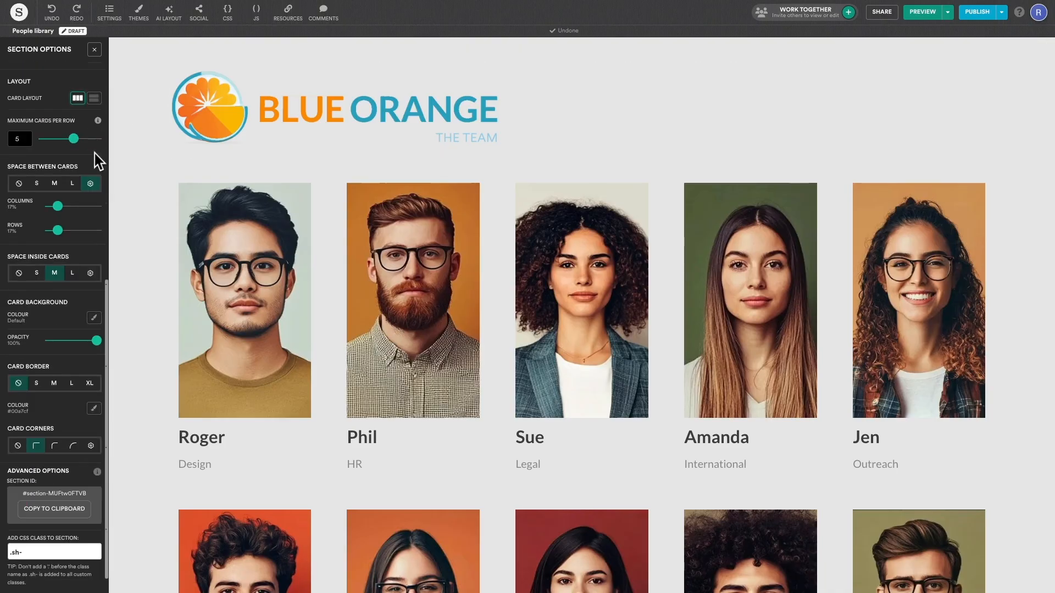
pyautogui.click(99, 295)
pyautogui.click(66, 352)
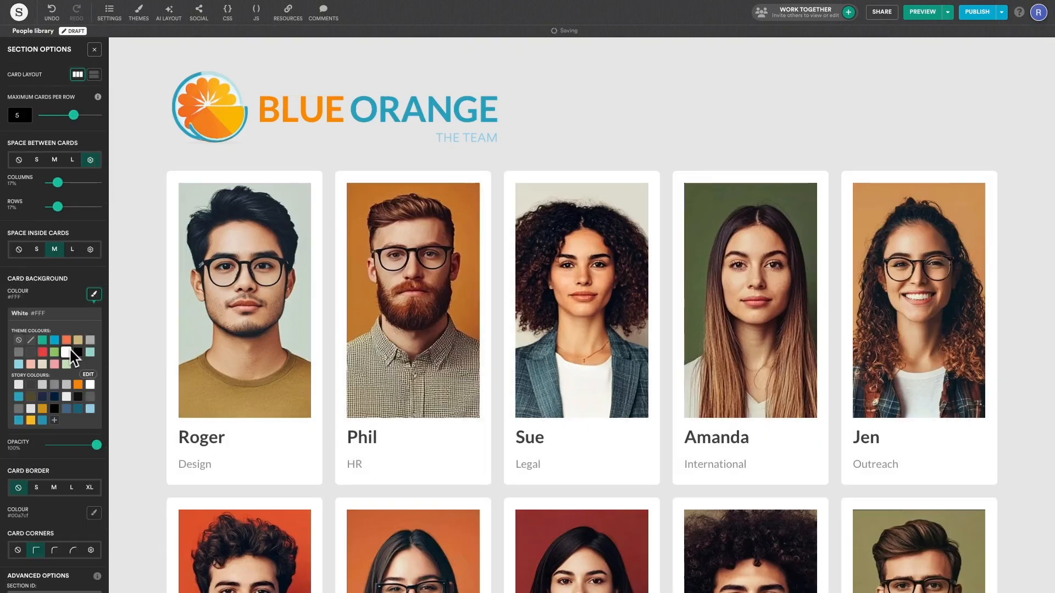
pyautogui.click(72, 488)
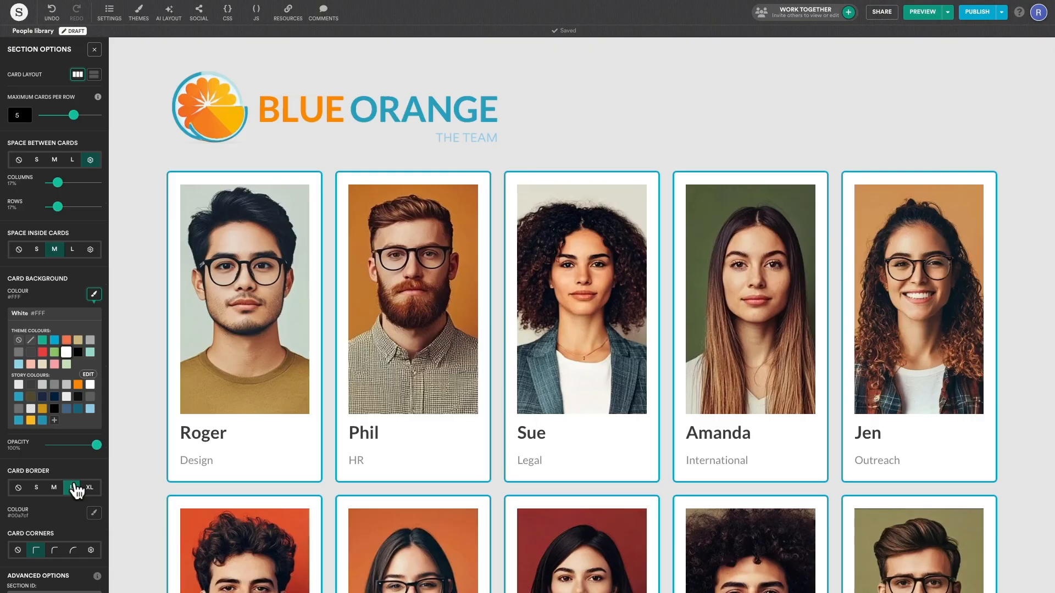
pyautogui.click(94, 514)
pyautogui.click(66, 571)
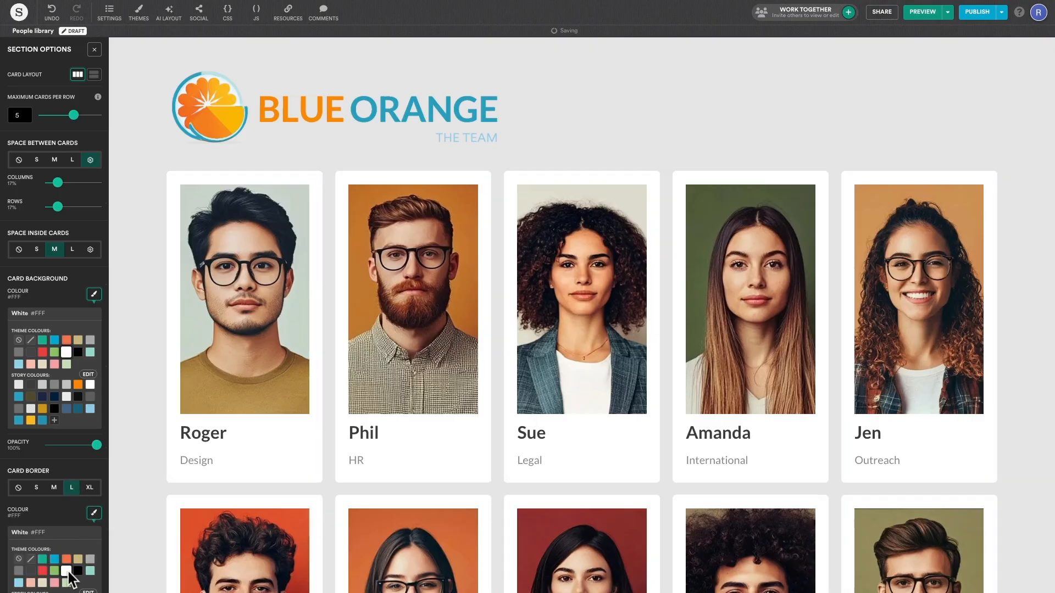
pyautogui.scroll(-3, 68, 572)
pyautogui.click(59, 519)
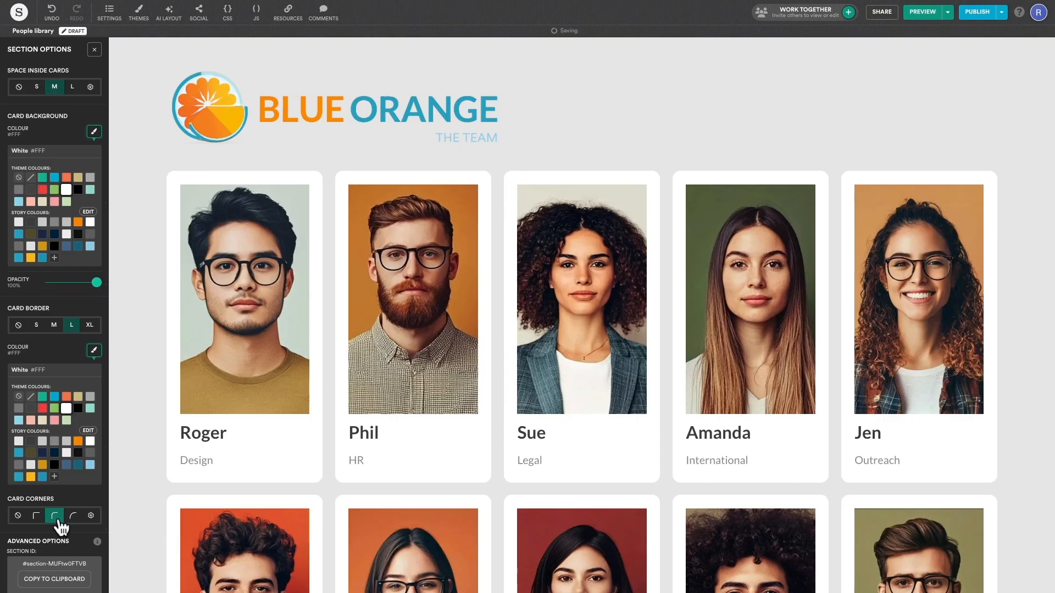
pyautogui.click(73, 517)
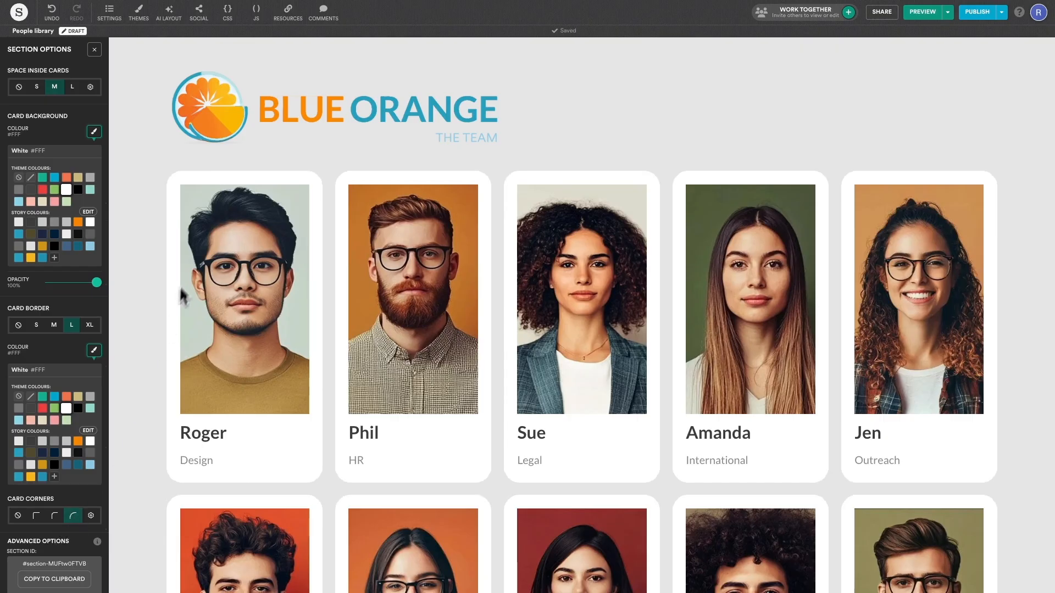
# Step: Enlarge every team photo to 110% size
pyautogui.click(215, 201)
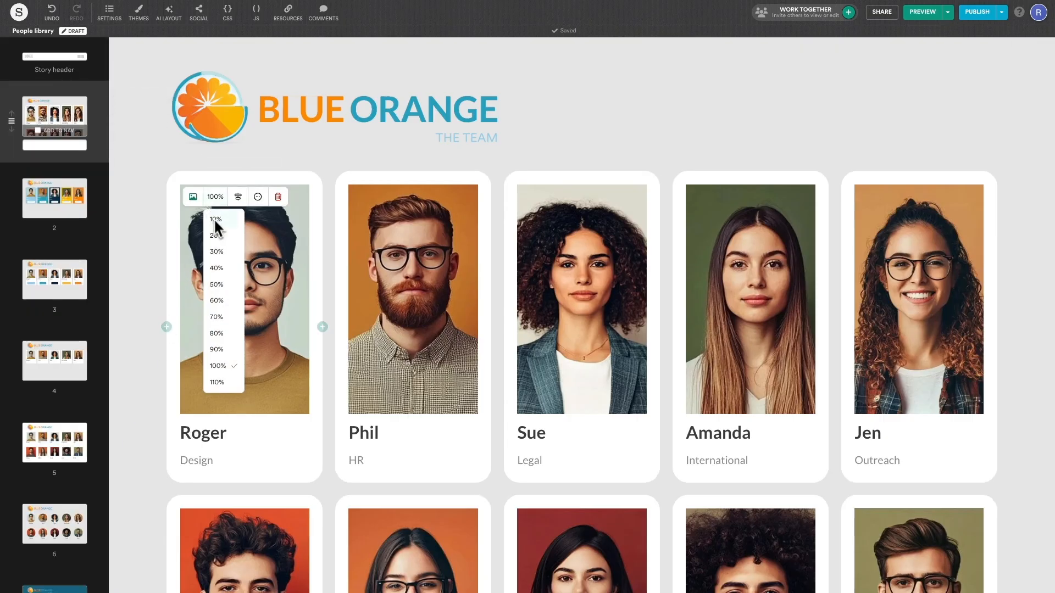
pyautogui.click(228, 388)
pyautogui.click(383, 197)
pyautogui.click(394, 384)
pyautogui.click(552, 197)
pyautogui.click(562, 383)
pyautogui.click(721, 197)
pyautogui.click(731, 384)
pyautogui.click(890, 196)
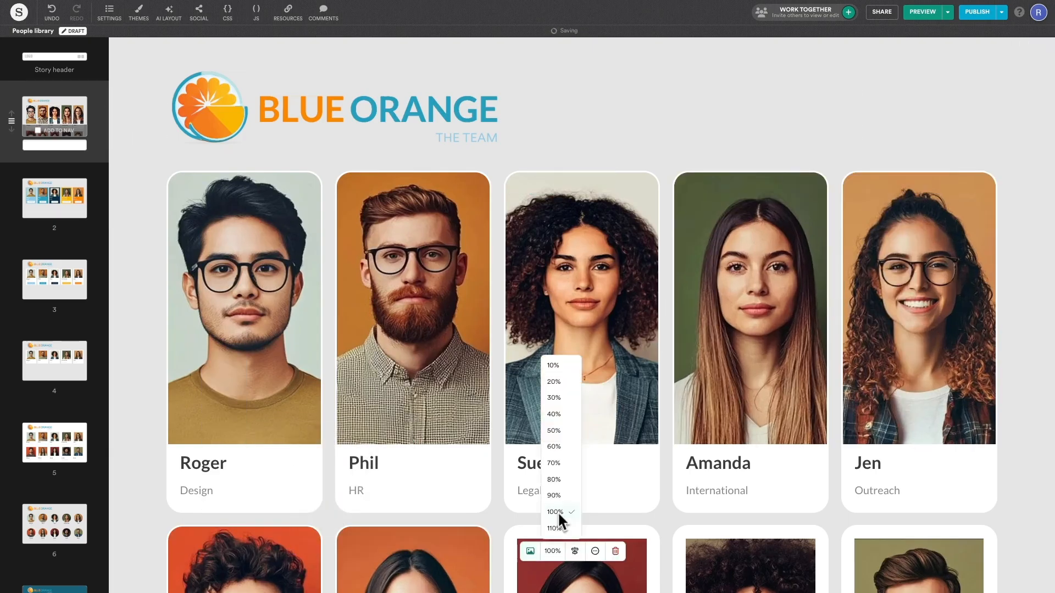
pyautogui.click(555, 527)
pyautogui.scroll(-2, 142, 329)
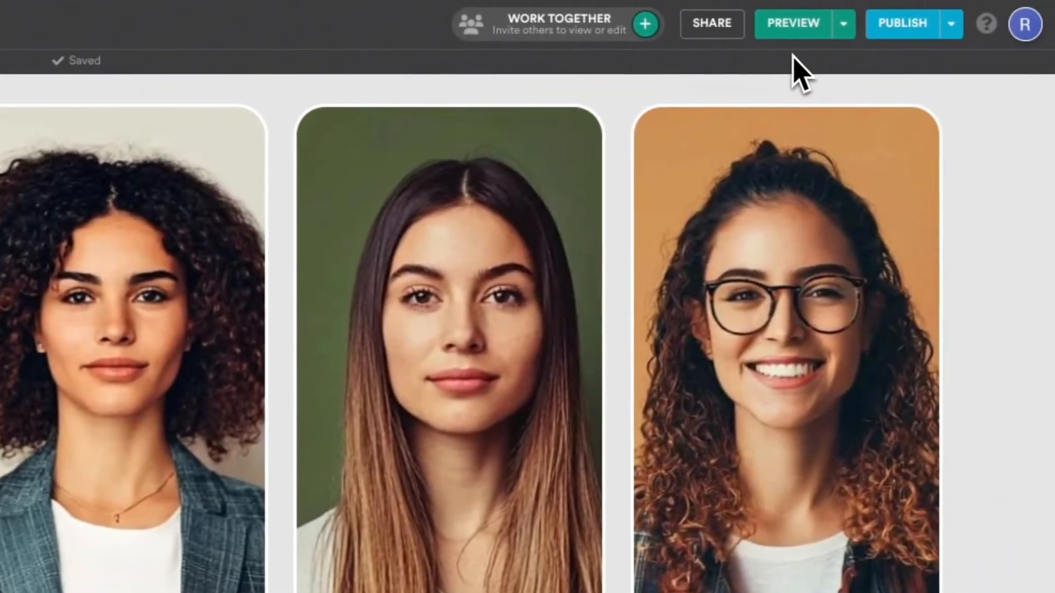
# Step: Preview the finished team grid full screen and scroll down through the cards
pyautogui.click(823, 18)
pyautogui.click(1027, 14)
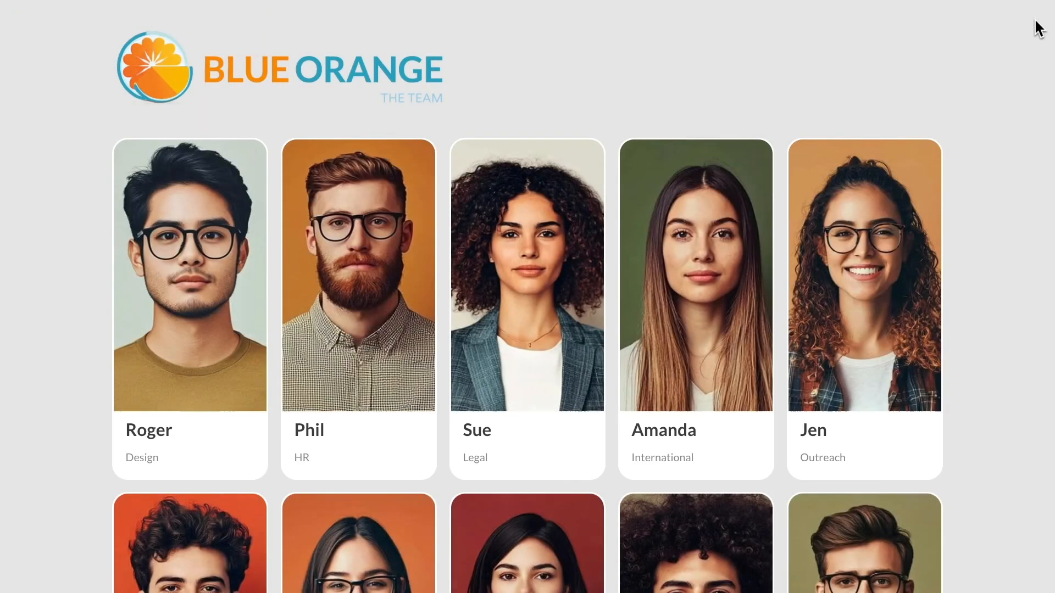
pyautogui.scroll(-3, 1014, 213)
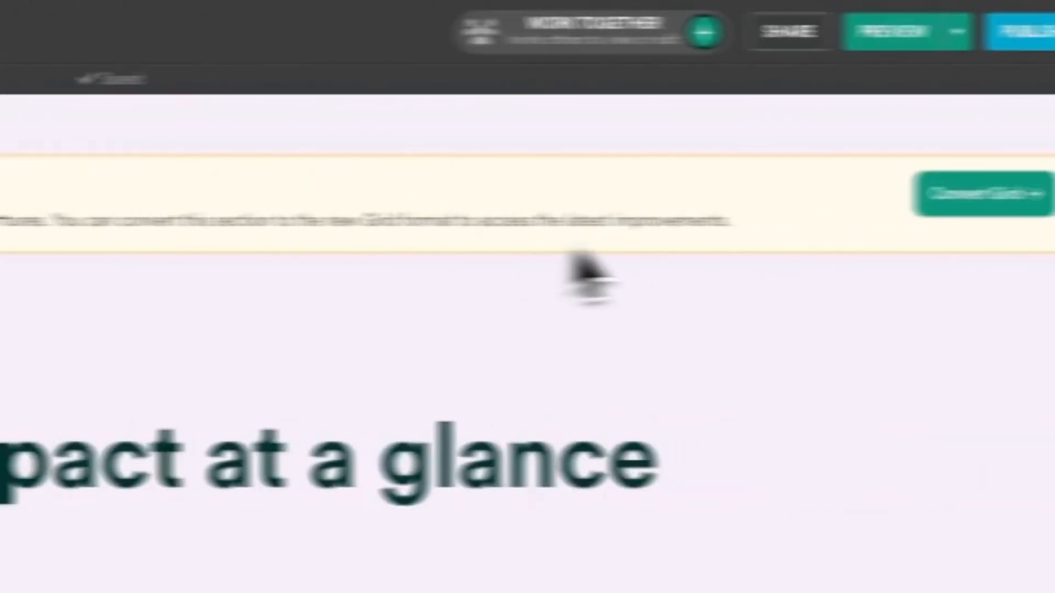
# Step: Try converting the Impact grid to the new Grid, undo it, then view its Grid Section options
pyautogui.click(814, 212)
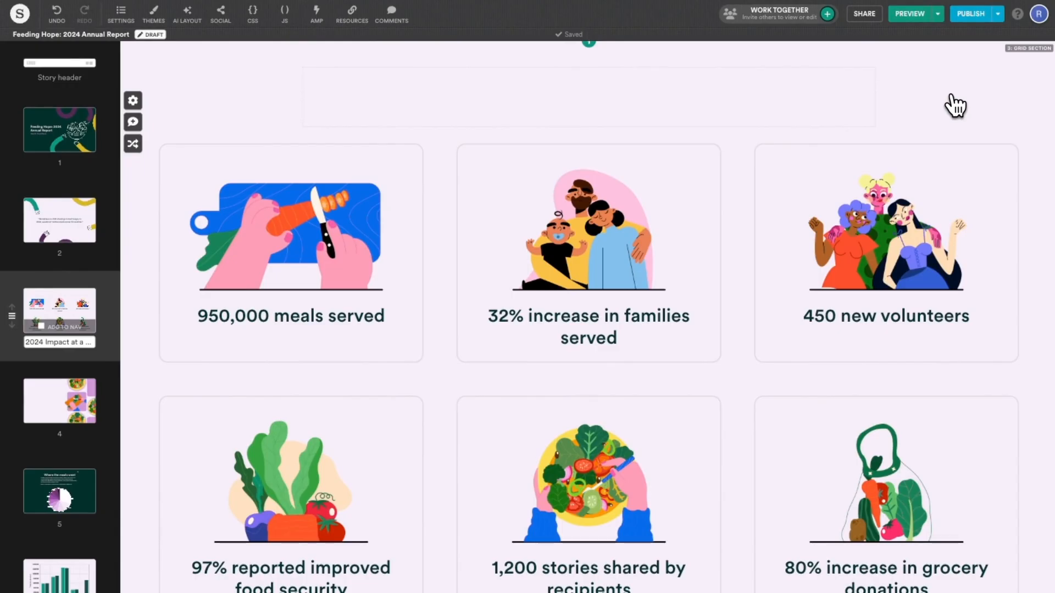
pyautogui.hotkey('ctrl', 'z')
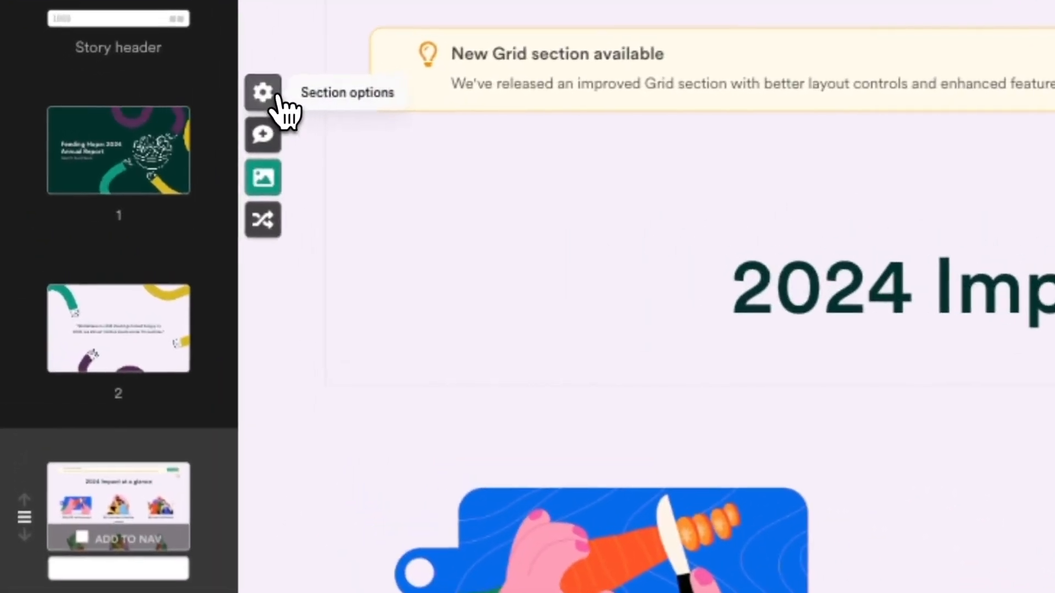
pyautogui.click(277, 99)
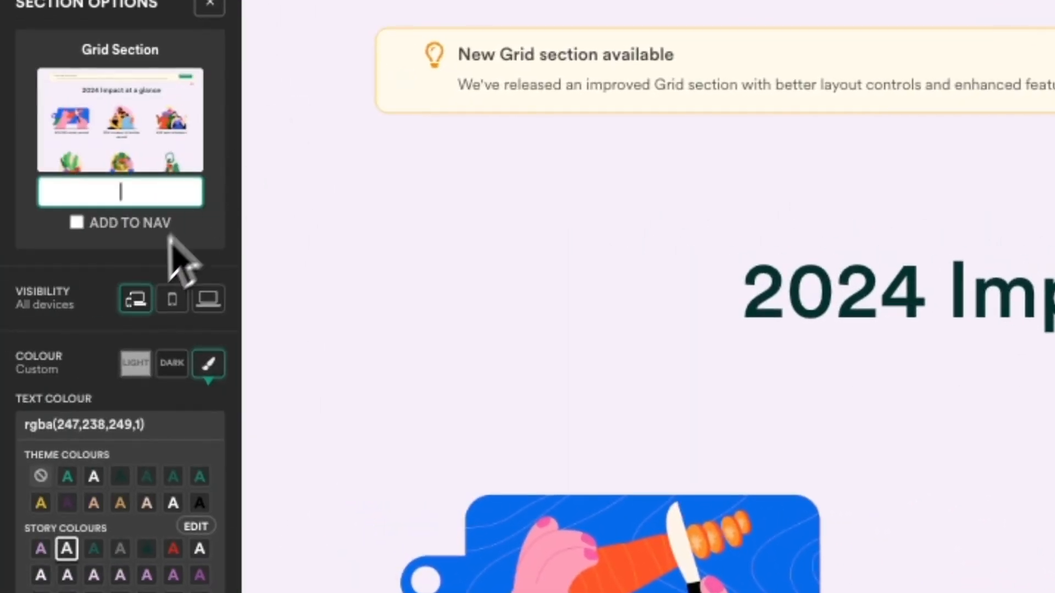
pyautogui.scroll(-6, 112, 346)
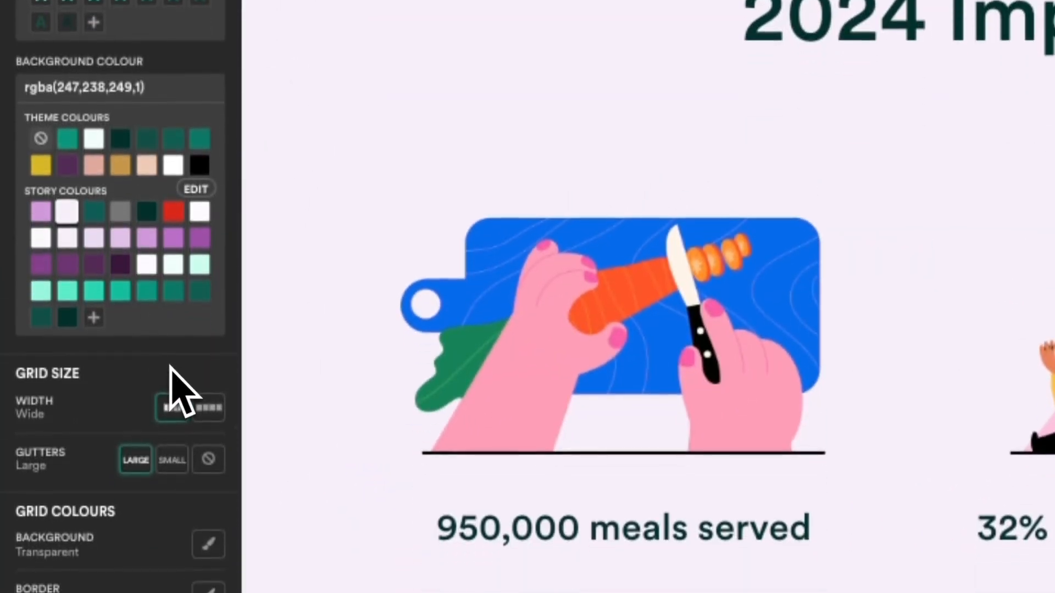